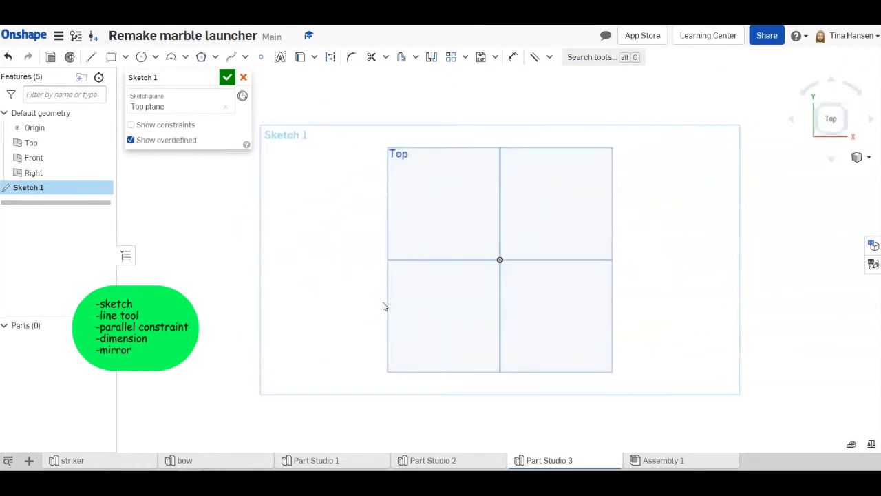
Sketch a closed half profile with a central block from the origin about 12.8 mm tall, a sloping arm and a small end tab
scroll(498, 278, "down", 3)
scroll(498, 278, "up", 5)
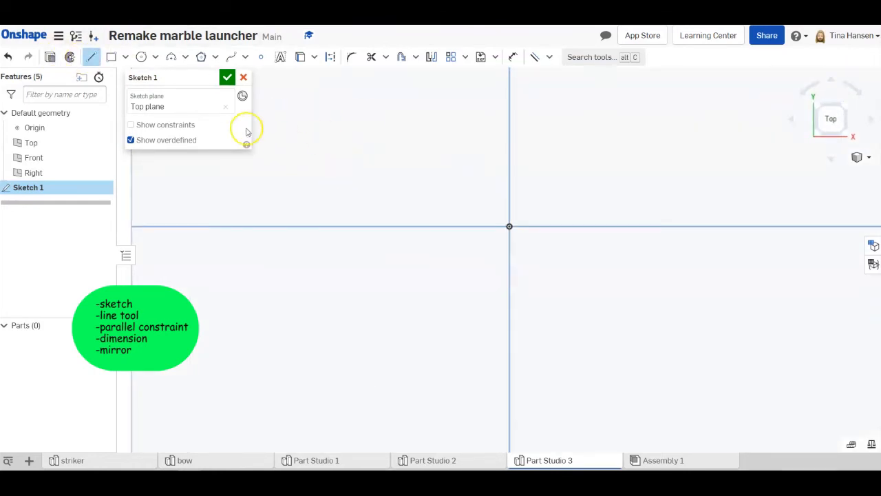
left_click(509, 162)
left_click(416, 162)
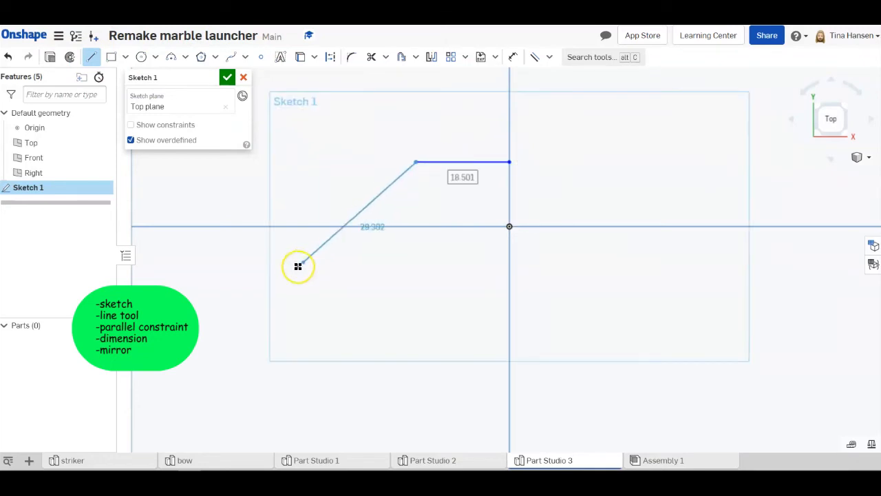
left_click(256, 275)
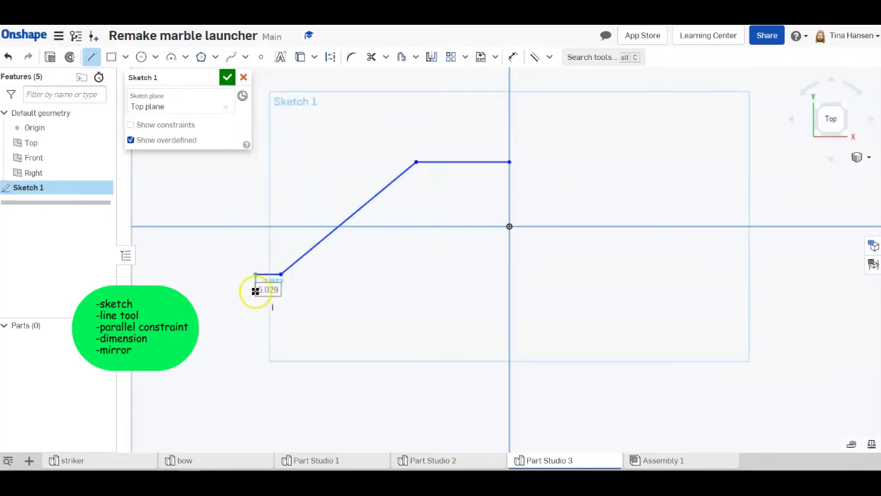
left_click(280, 303)
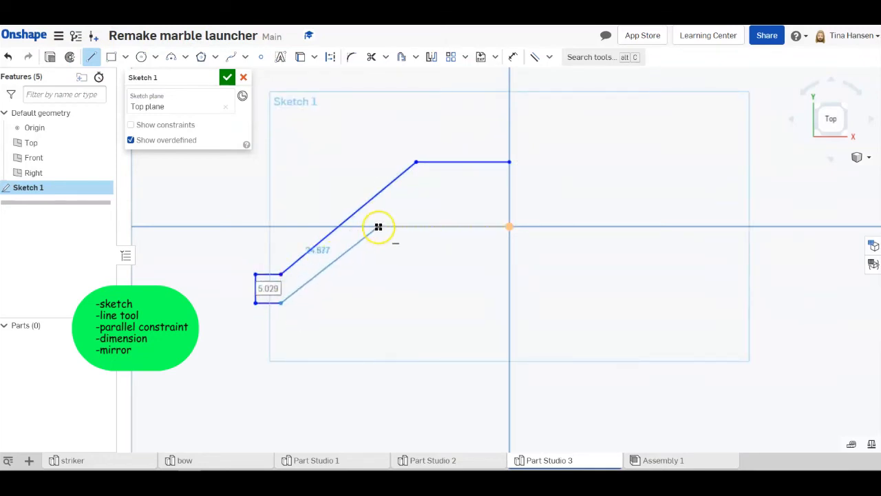
left_click(377, 228)
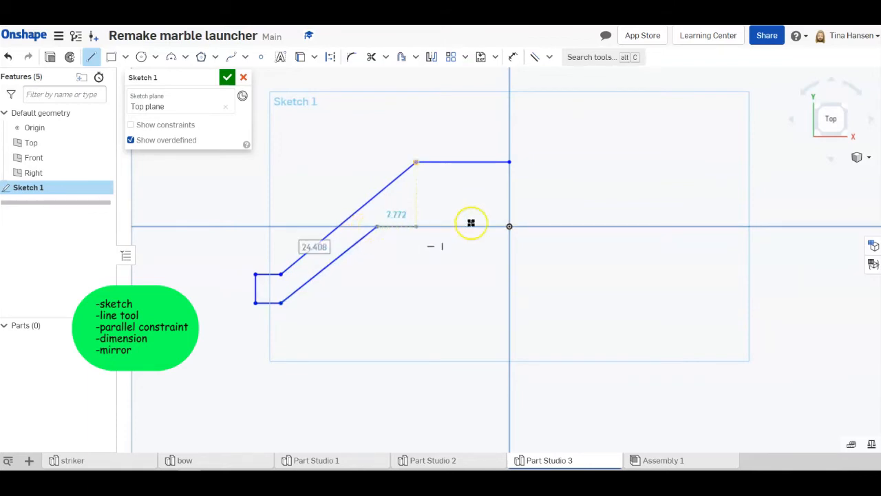
left_click(510, 227)
left_click(509, 162)
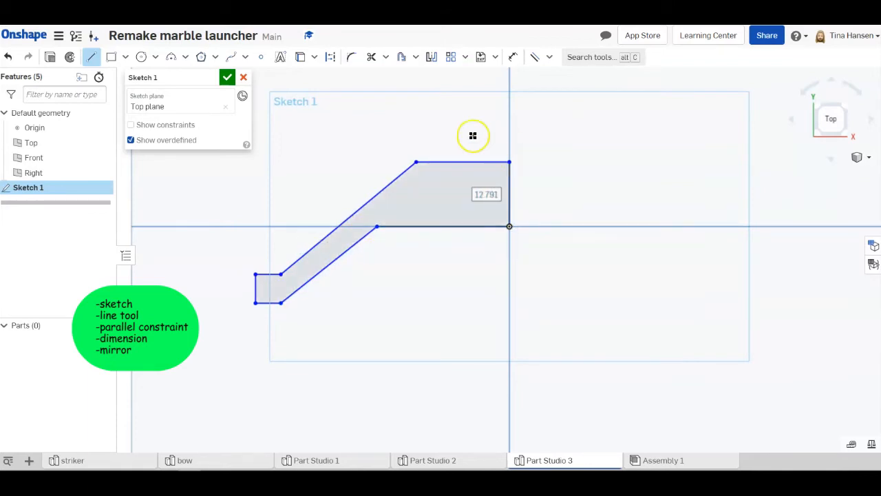
Constrain the upper and lower sloping edges of the arm to be parallel
left_click(535, 57)
left_click(324, 238)
left_click(339, 258)
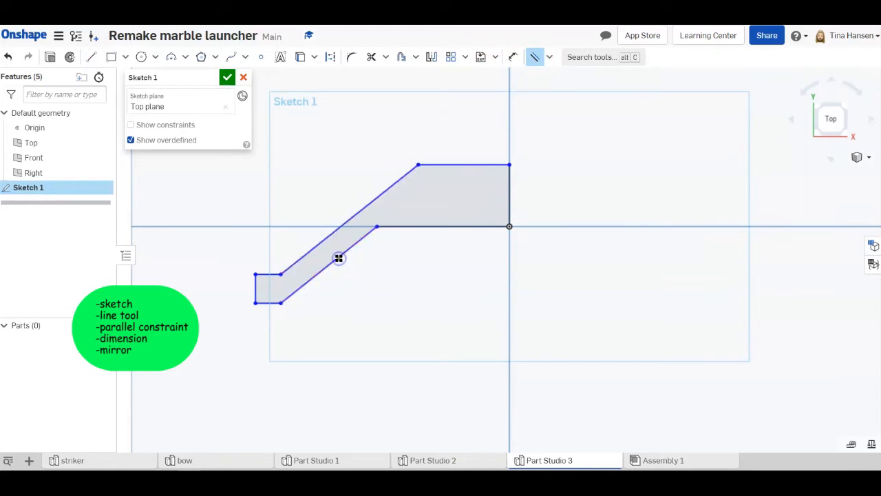
Dimension the central block's top edge to 10 mm and the arm's upper sloping edge to 40 mm
left_click(513, 57)
left_click(448, 157)
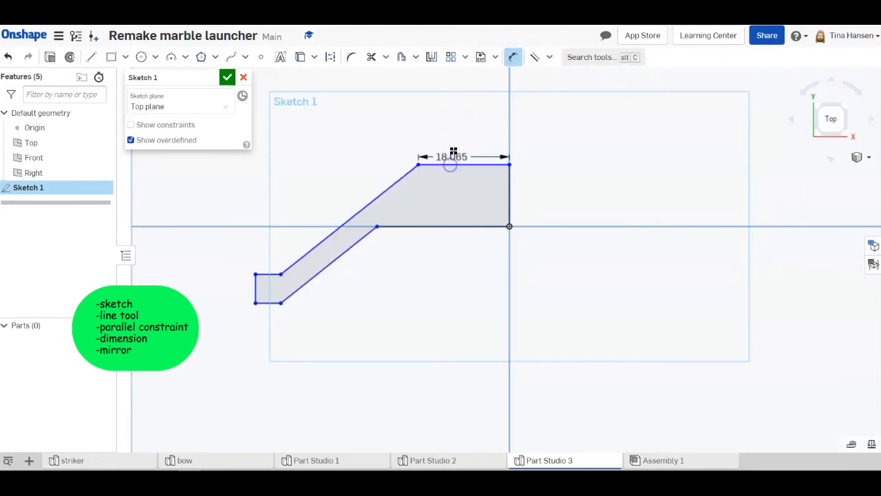
left_click(460, 99)
key("Return")
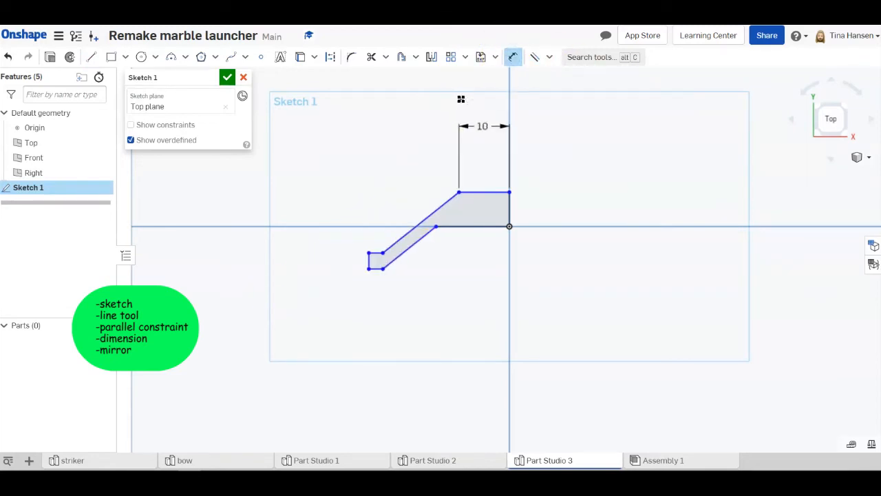
left_click(422, 221)
left_click(345, 161)
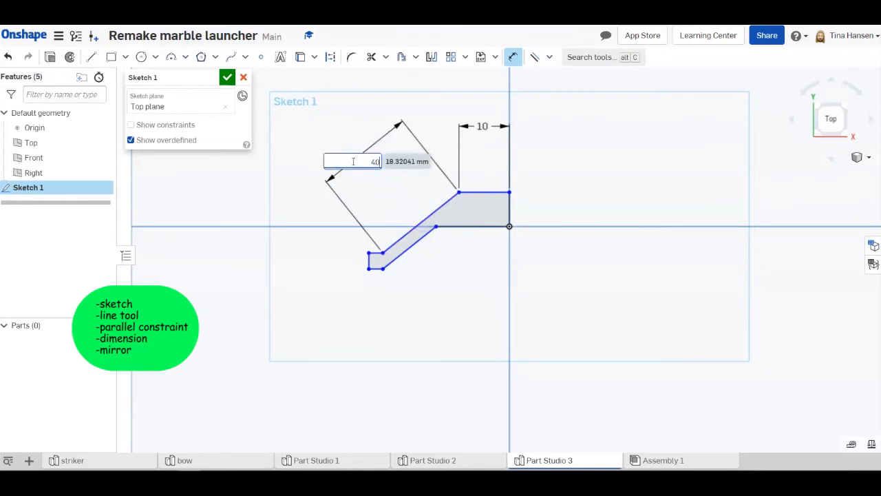
type("40")
key("Return")
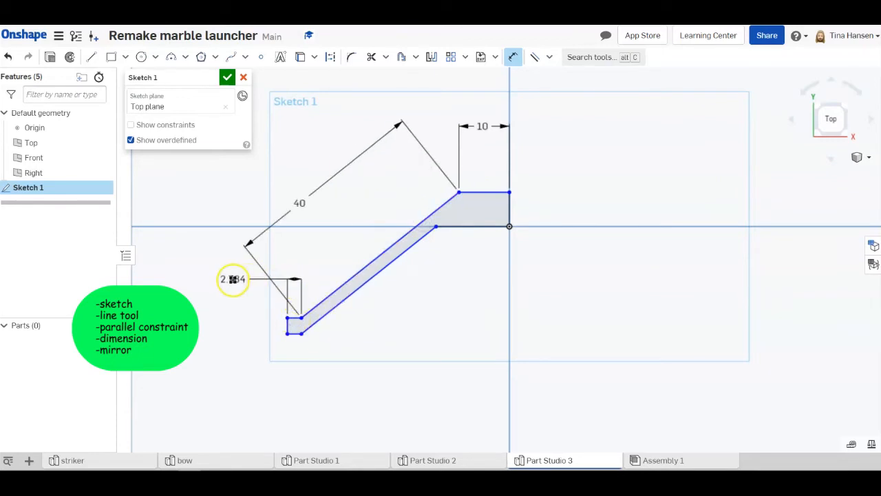
Dimension the end tab at the arm's tip to 5 mm wide and 5 mm high
left_click(231, 279)
type("5")
key("Return")
left_click(275, 325)
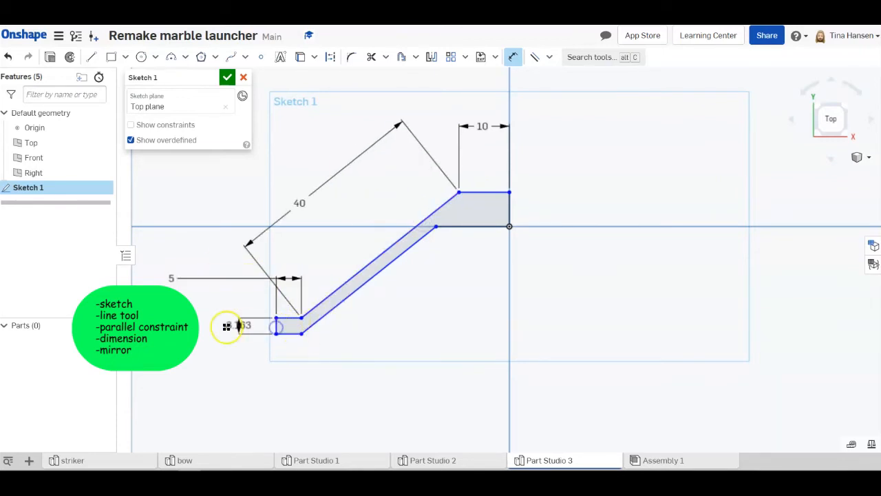
left_click(207, 358)
key("Return")
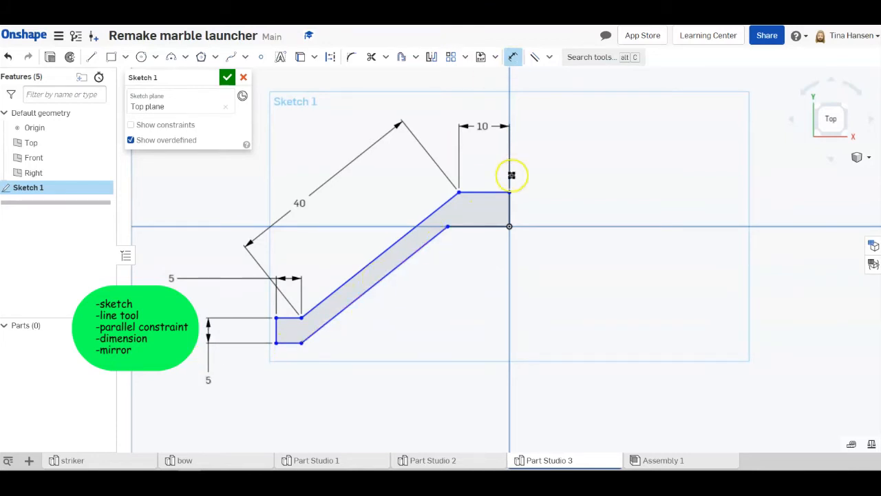
Dimension the central block's height to 9 mm and its bottom edge to 18 mm, and close the sketch
left_click(509, 209)
left_click(597, 156)
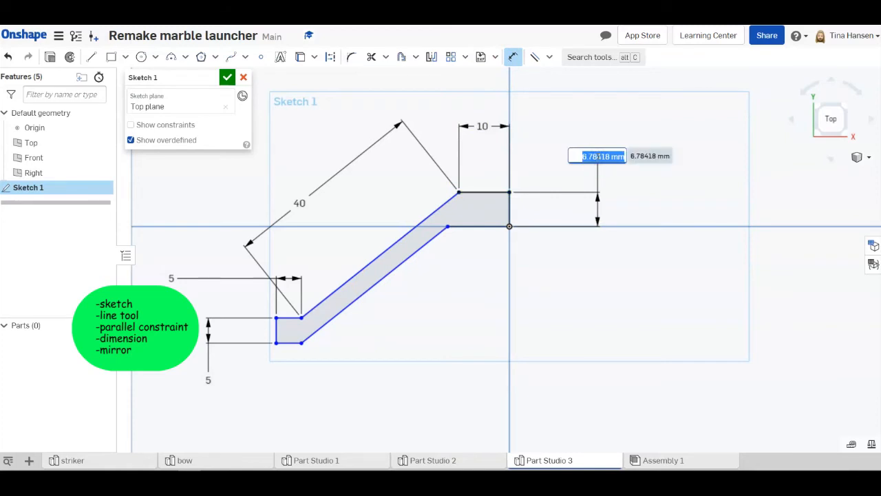
key("Return")
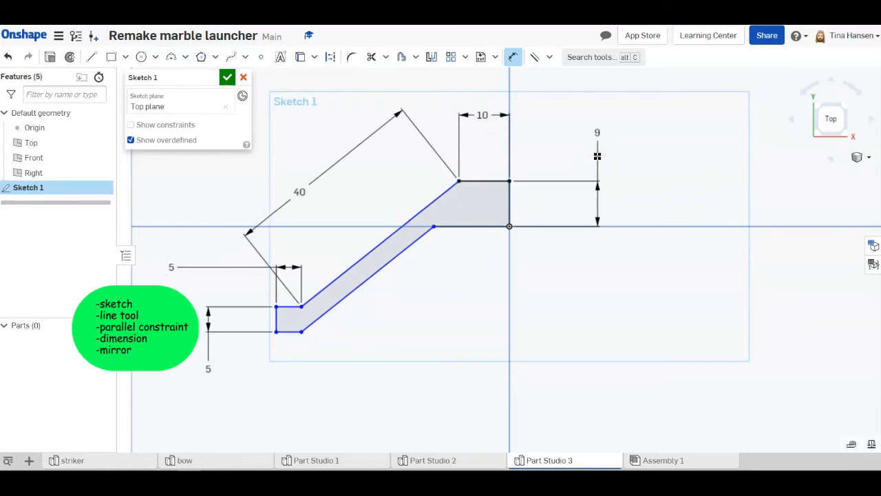
left_click(478, 228)
left_click(469, 305)
type("18")
key("Return")
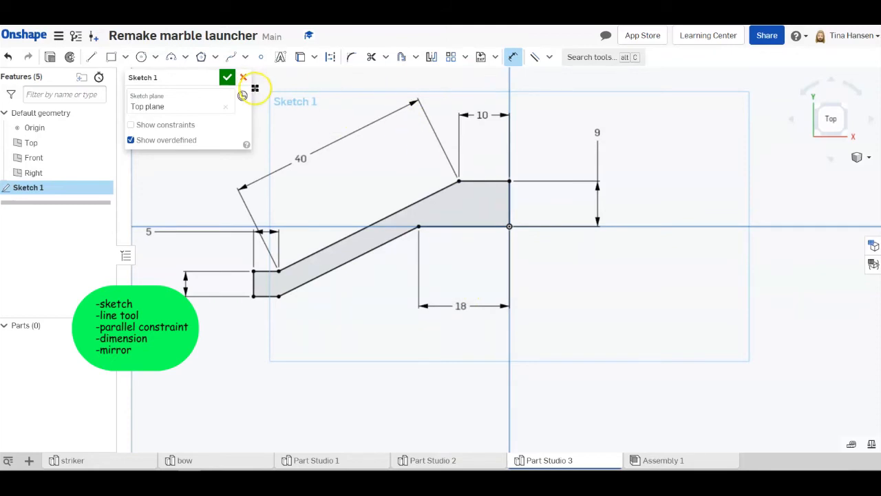
left_click(228, 77)
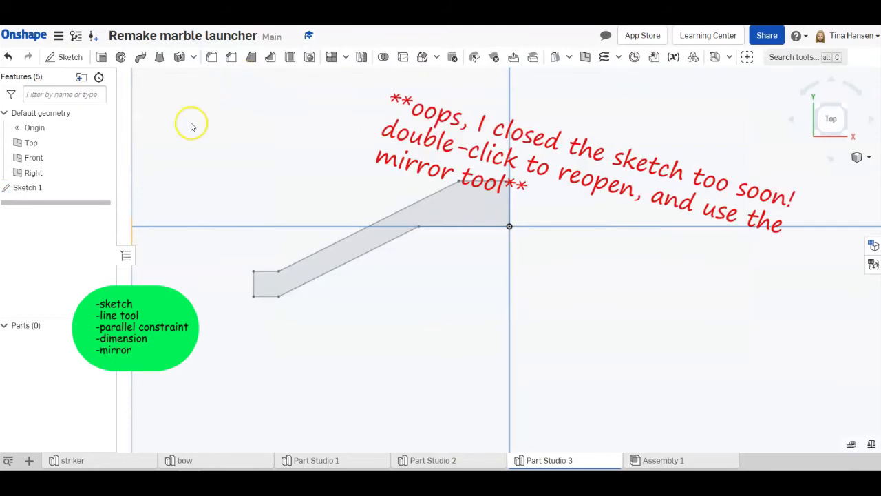
Reopen Sketch 1, mirror the half profile across the block's vertical centre edge, and accept the sketch
double_click(25, 188)
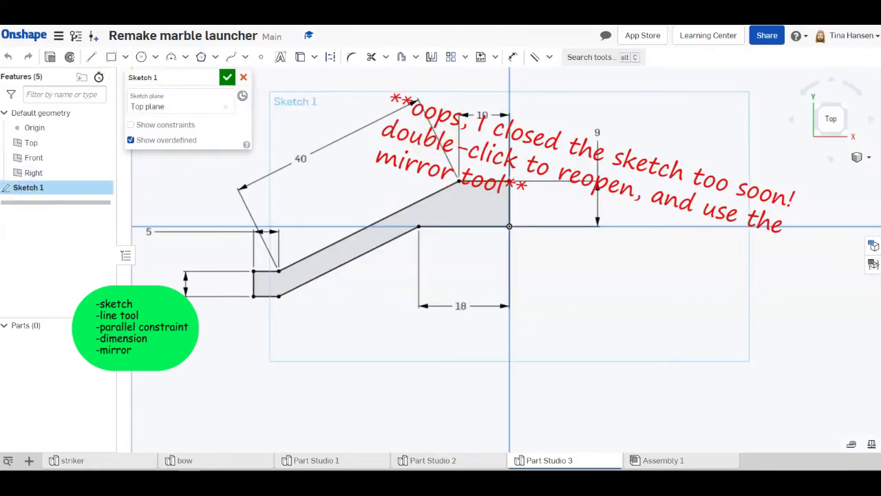
left_click(432, 57)
left_click(509, 204)
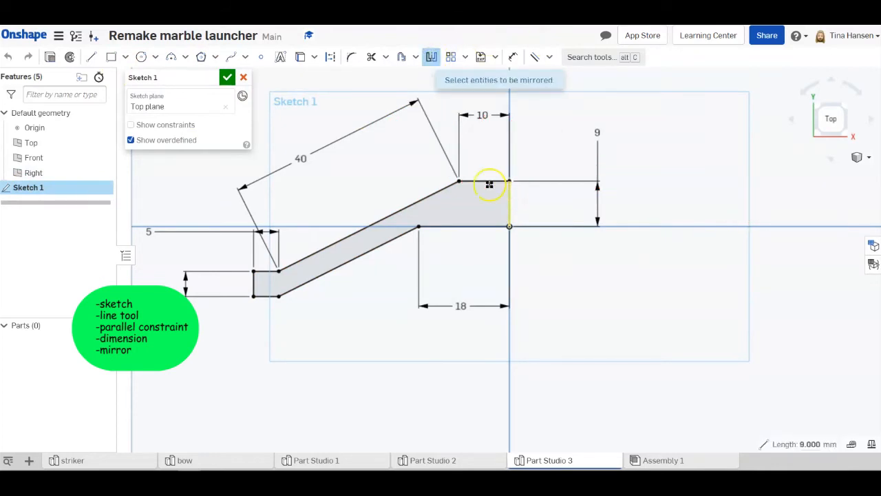
left_click(491, 182)
left_click(420, 200)
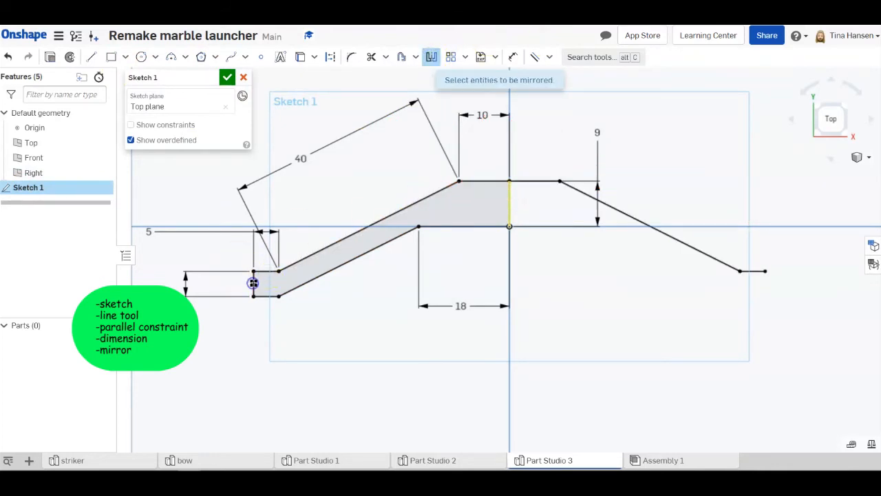
left_click(298, 292)
left_click(455, 226)
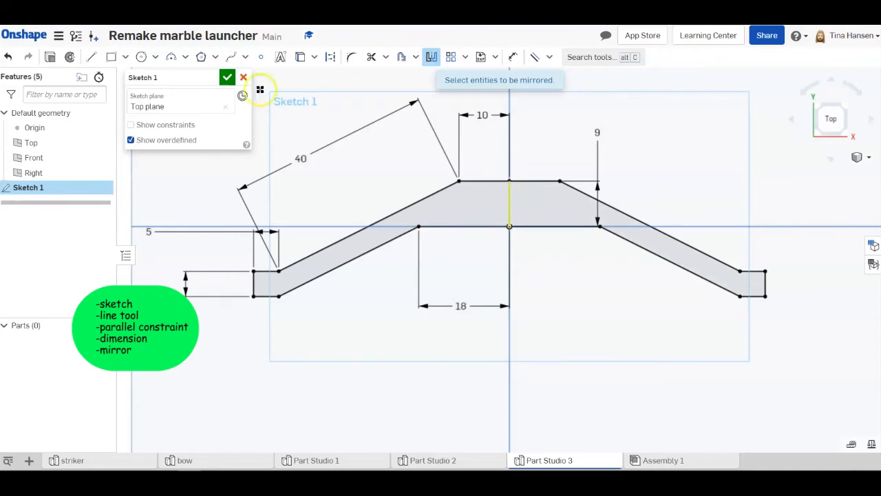
left_click(228, 77)
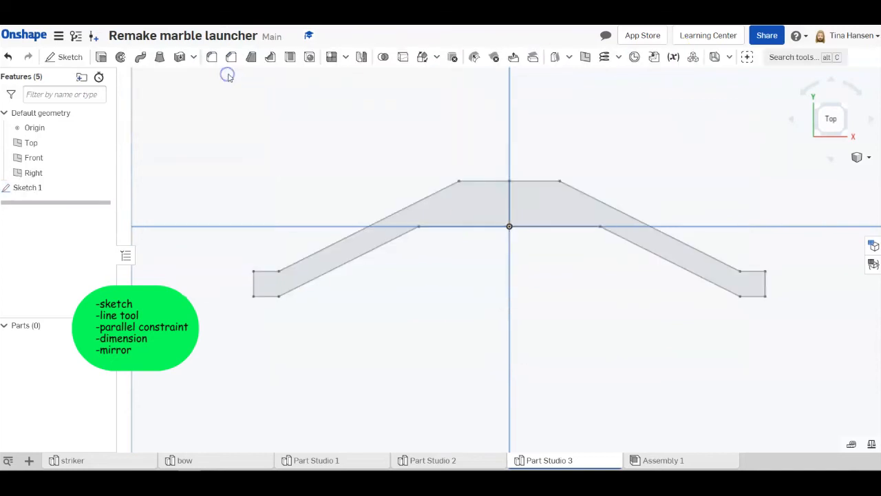
Extrude all regions of Sketch 1 as a new solid with a blind depth of 5 mm
left_click(101, 59)
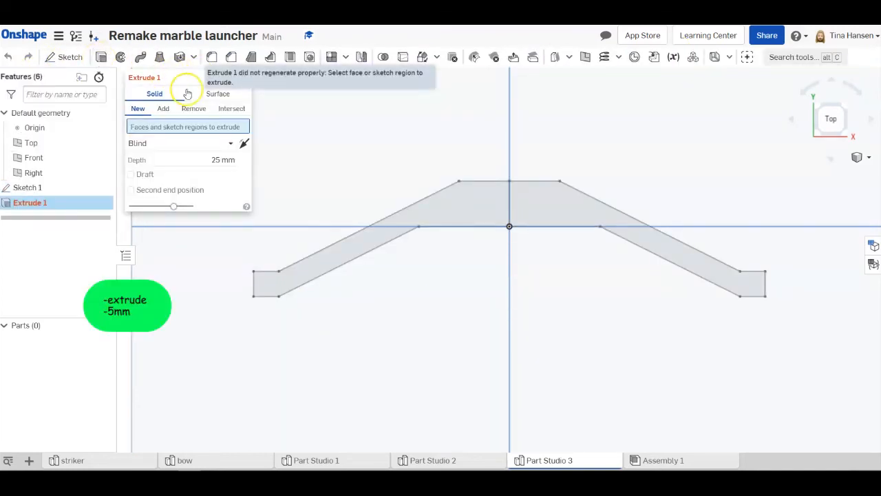
left_click(33, 188)
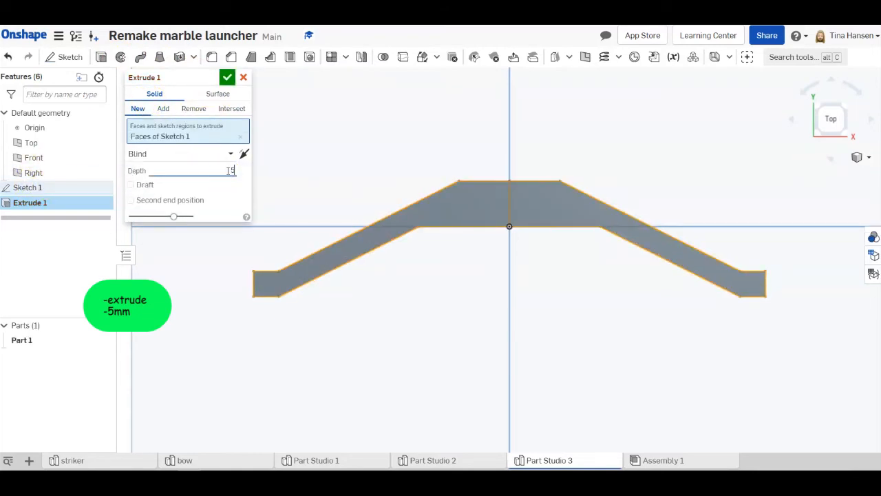
right_click_drag(344, 158, 335, 122)
left_click(227, 77)
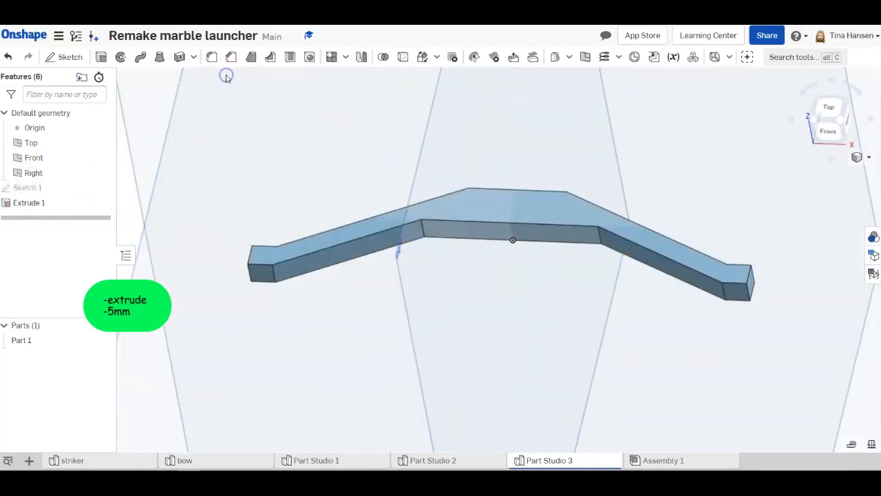
On the central block's narrow back face, sketch a corner rectangle about 4.2 mm wide and 10 mm tall, rising from the origin beside the vertical axis
right_click_drag(549, 293, 454, 341)
left_click(222, 112)
left_click(65, 56)
left_click(513, 243)
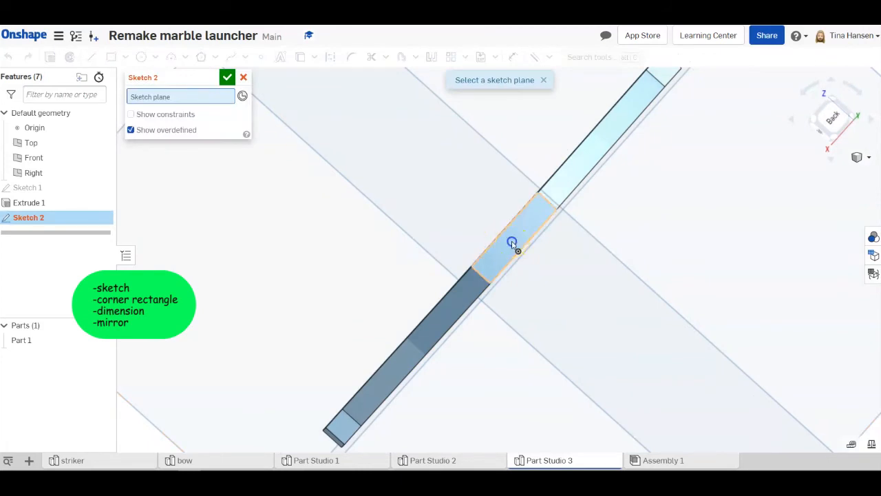
right_click(400, 276)
left_click(459, 435)
left_click(853, 88)
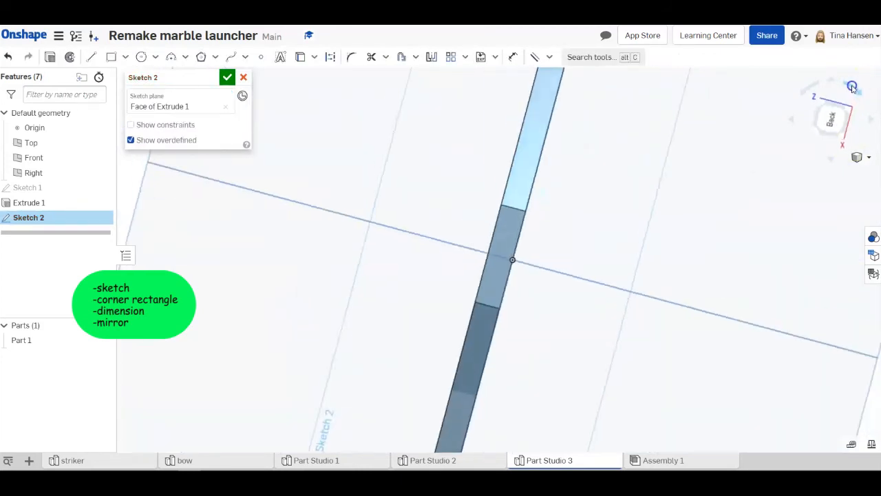
left_click(111, 58)
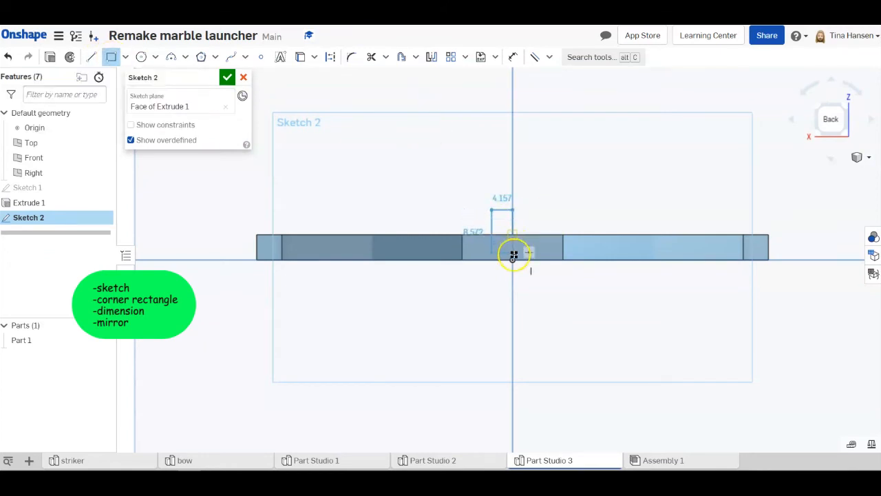
left_click(513, 260)
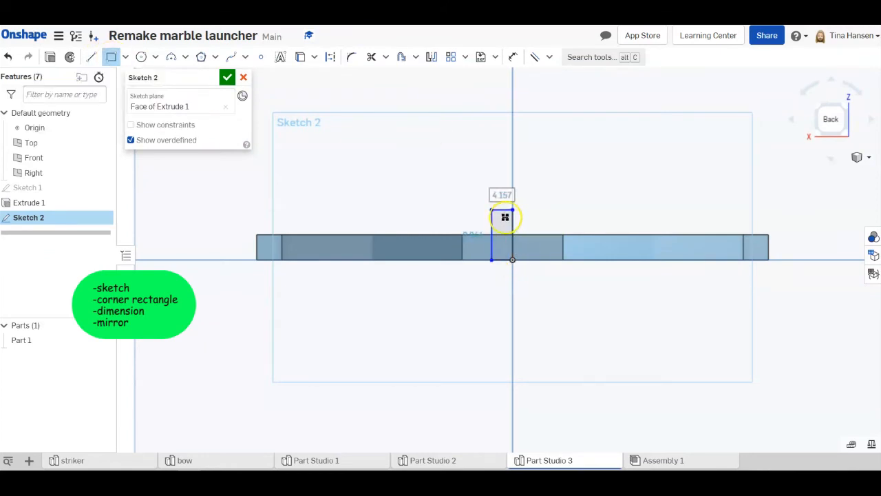
Dimension the rectangle to 4 mm wide and 12 mm high
key("d")
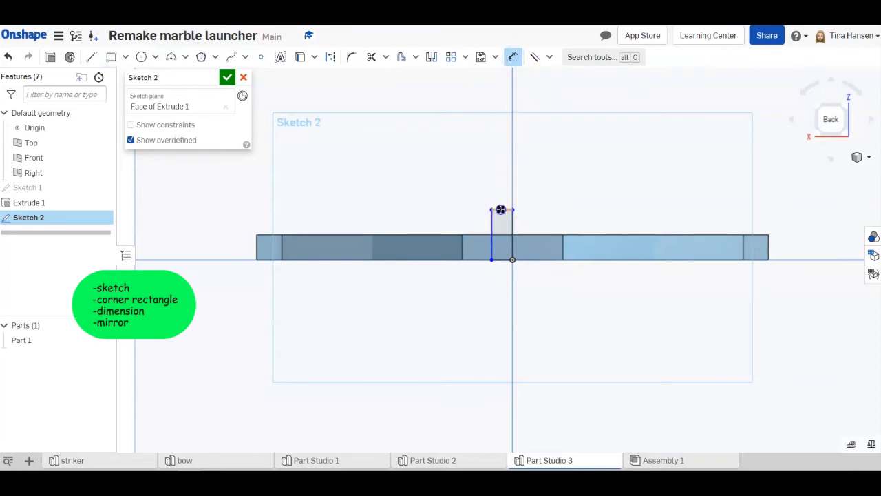
left_click(501, 209)
left_click(425, 136)
type("4")
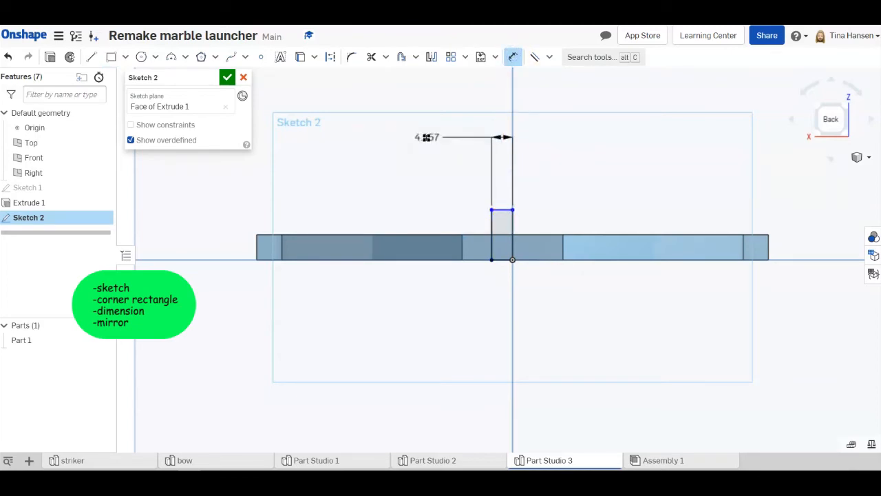
key("Return")
left_click(572, 207)
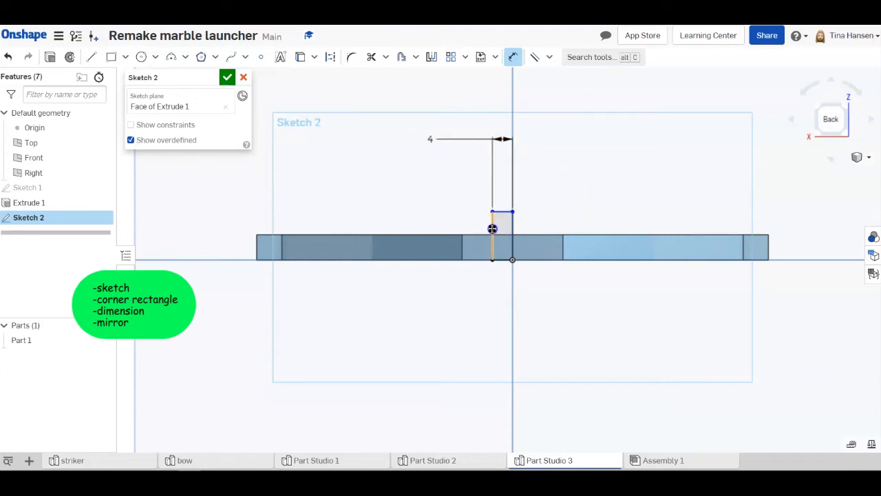
left_click(492, 228)
left_click(346, 182)
key("Return")
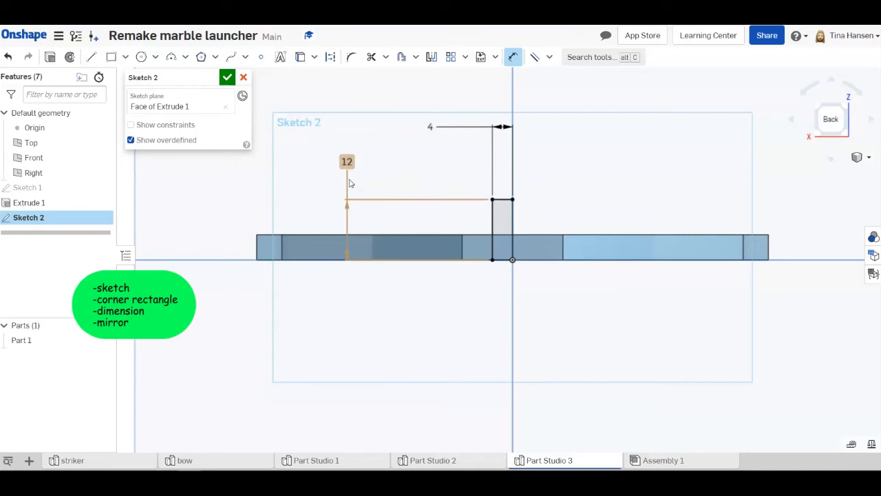
left_click(354, 179)
Mirror the rectangle's top, outer side and bottom edges across its edge on the vertical axis
left_click(432, 56)
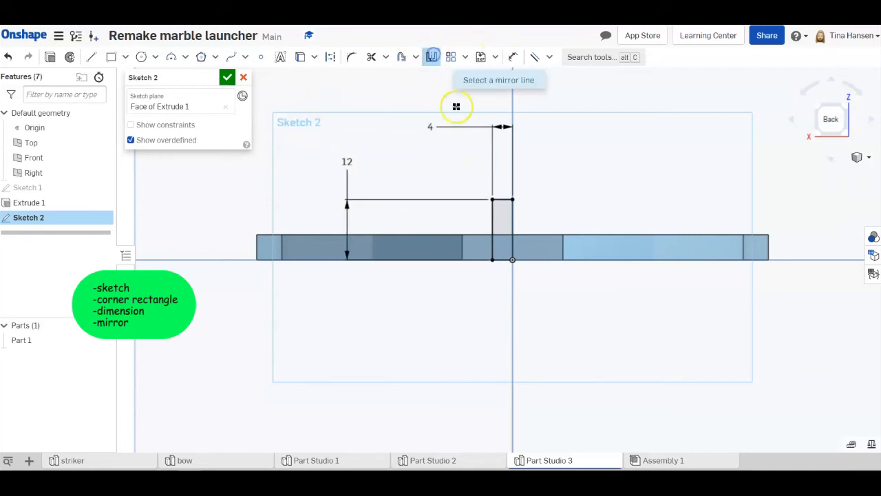
left_click(513, 212)
left_click(504, 199)
left_click(493, 217)
left_click(507, 264)
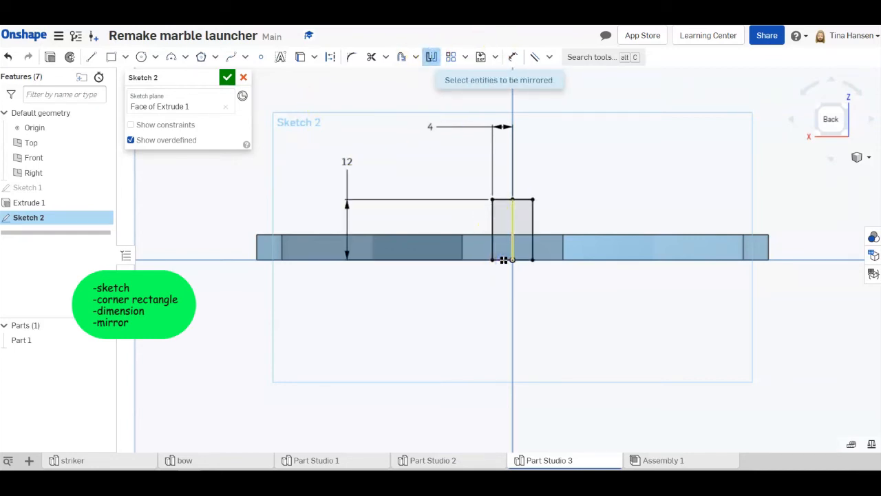
Extrude all regions of Sketch 2 with a blind depth of 9 mm, direction flipped toward the bow's front, added to Part 1
left_click(228, 77)
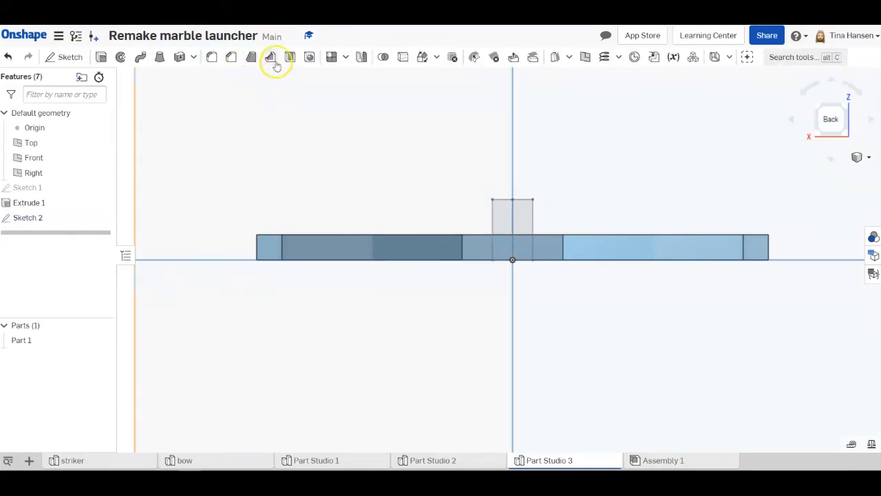
left_click(101, 56)
left_click(28, 218)
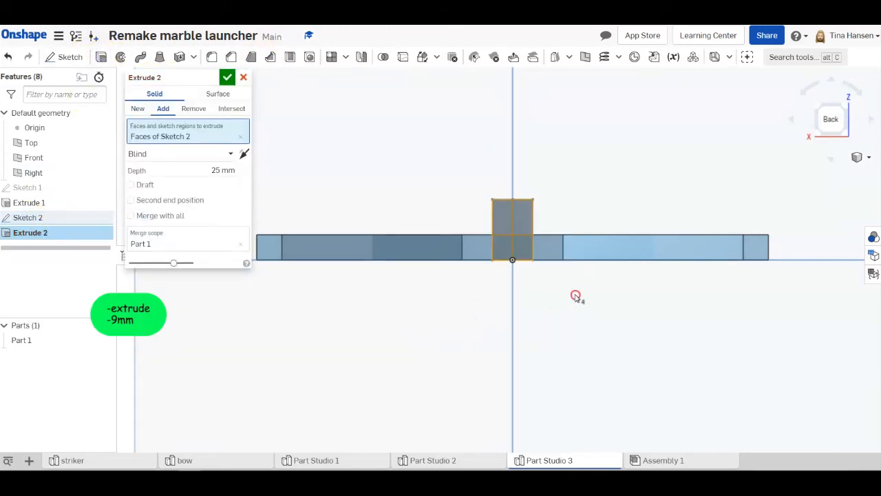
right_click_drag(576, 295, 511, 318)
left_click(244, 155)
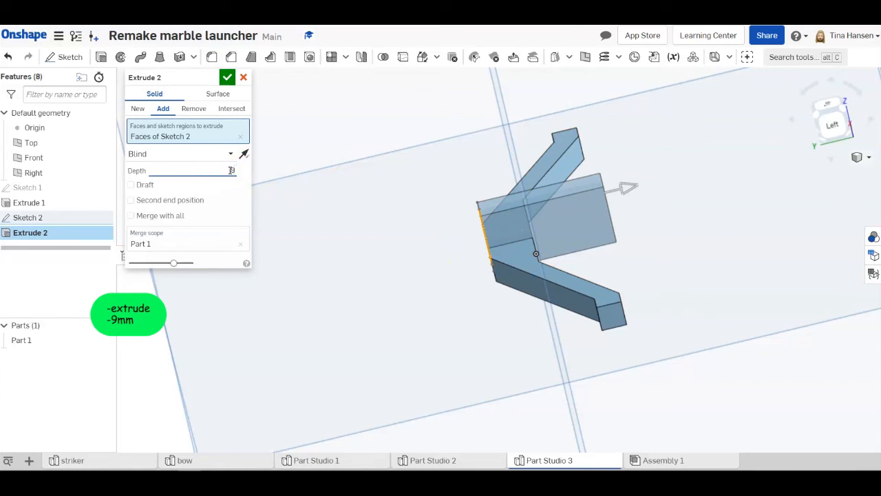
type("9")
key("Return")
right_click_drag(419, 355, 448, 287)
left_click(227, 77)
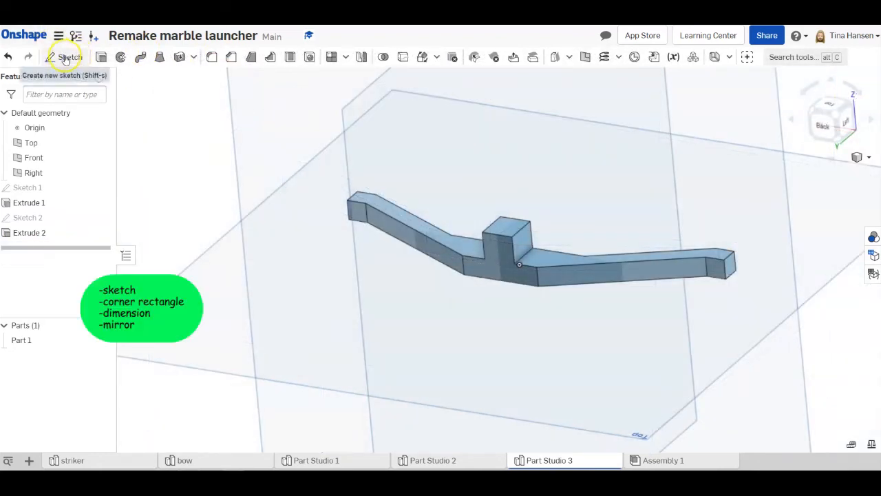
On the central block's back face, sketch a corner rectangle about 2 mm wide and 8 mm tall, one side on the vertical axis above the origin
left_click(65, 56)
left_click(501, 260)
right_click(449, 287)
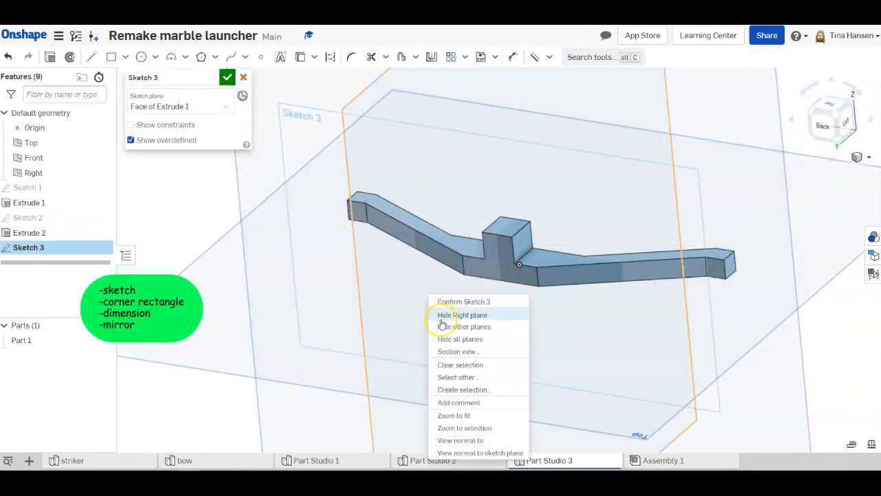
left_click(448, 311)
left_click(111, 56)
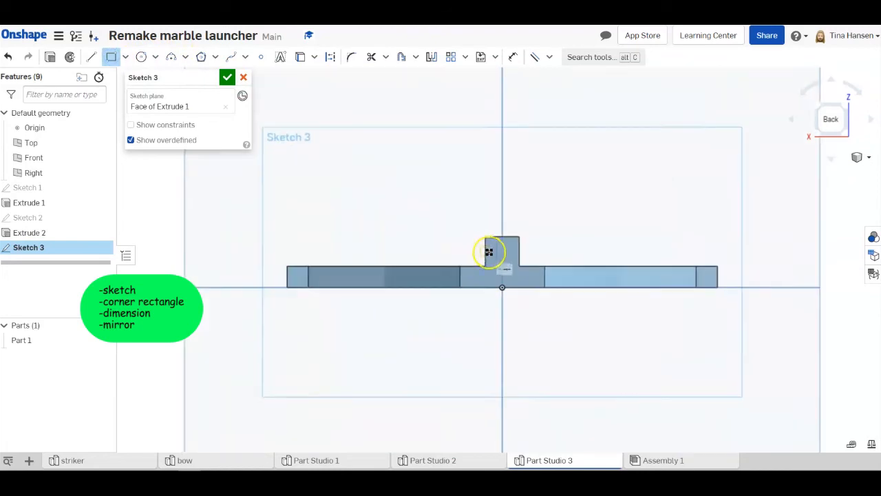
scroll(486, 248, "up", 10)
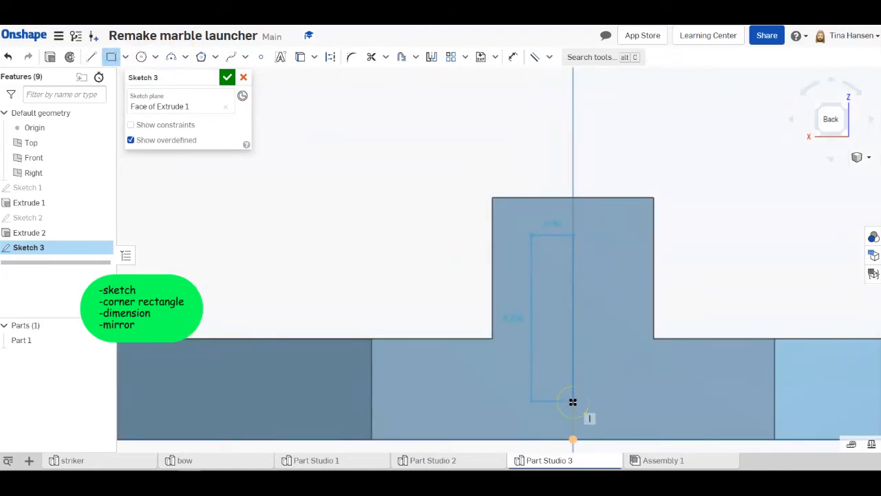
left_click(573, 401)
Dimension the small rectangle to 2.5 mm wide and 8 mm high
left_click(514, 56)
left_click(554, 234)
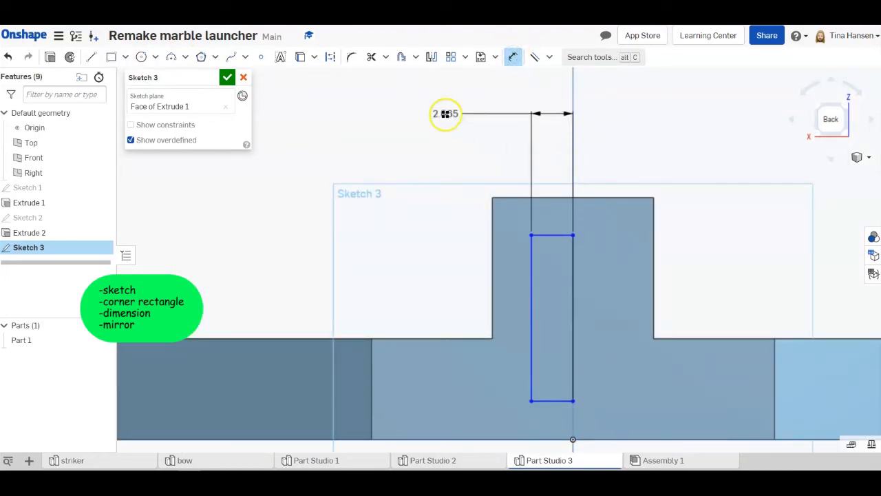
left_click(447, 111)
key("Return")
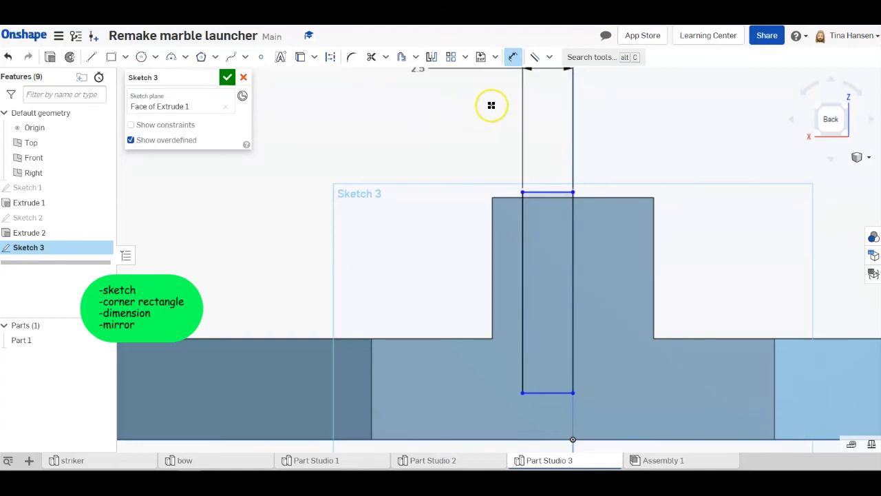
left_click(524, 236)
left_click(235, 206)
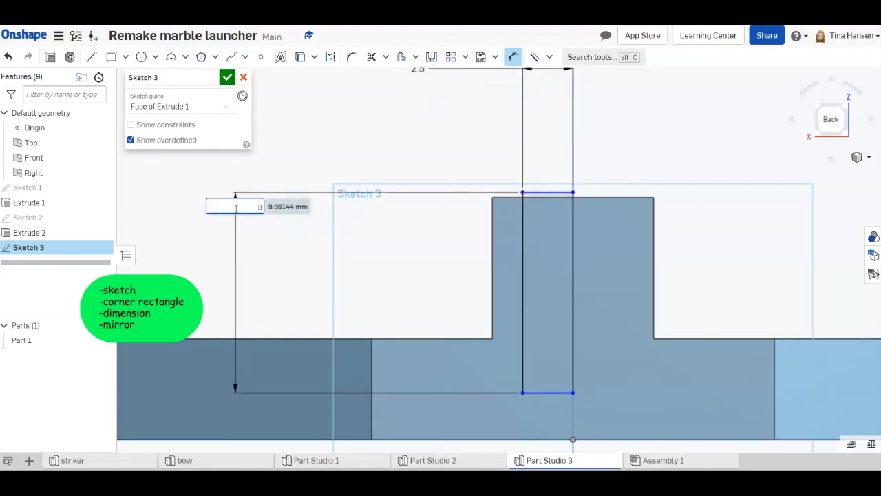
type("8")
key("Return")
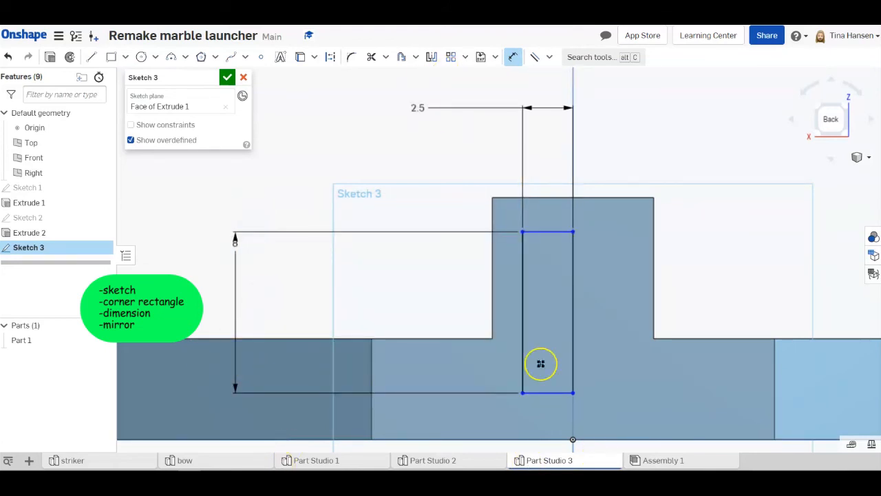
Dimension the gap between the rectangle's top edge and the block's top edge to 1.5 mm
left_click(551, 232)
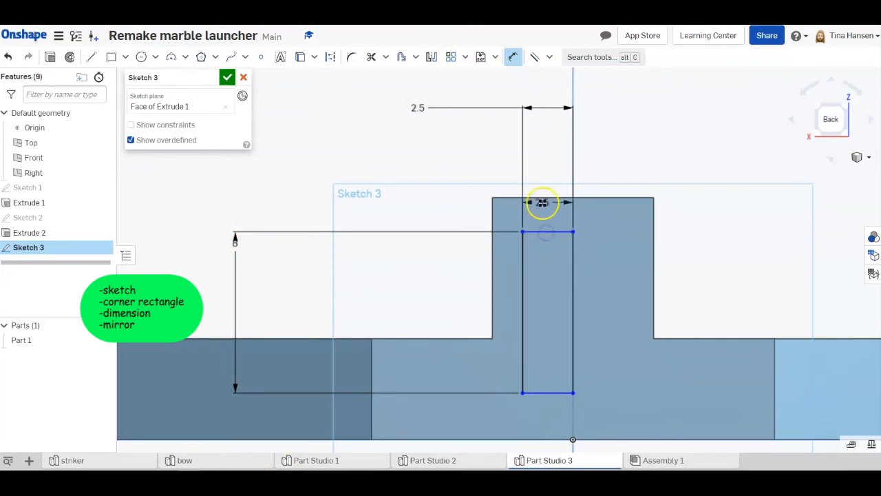
left_click(541, 199)
left_click(623, 139)
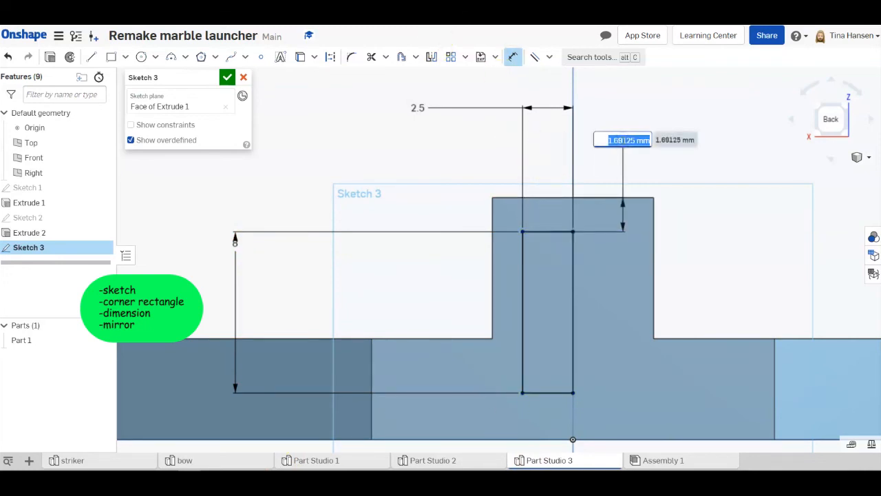
type("1.5")
key("Return")
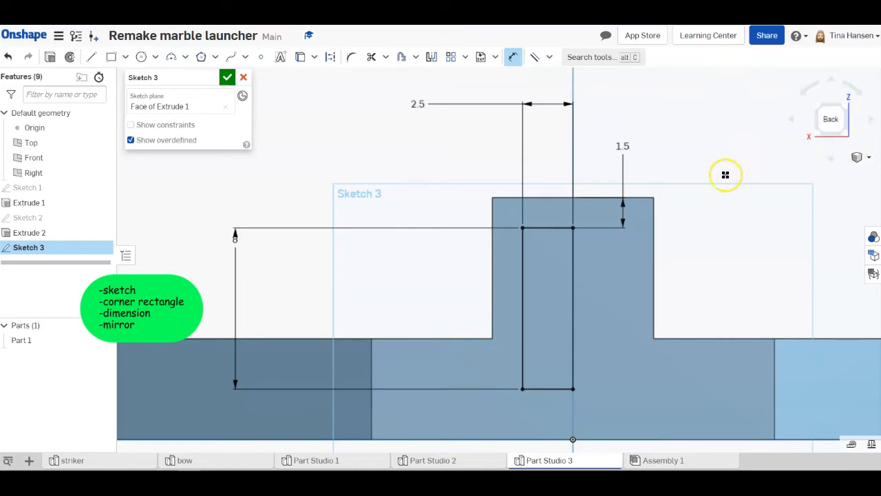
Mirror the small rectangle's top, outer side and bottom edges across its edge on the vertical axis and finish the sketch
left_click(432, 56)
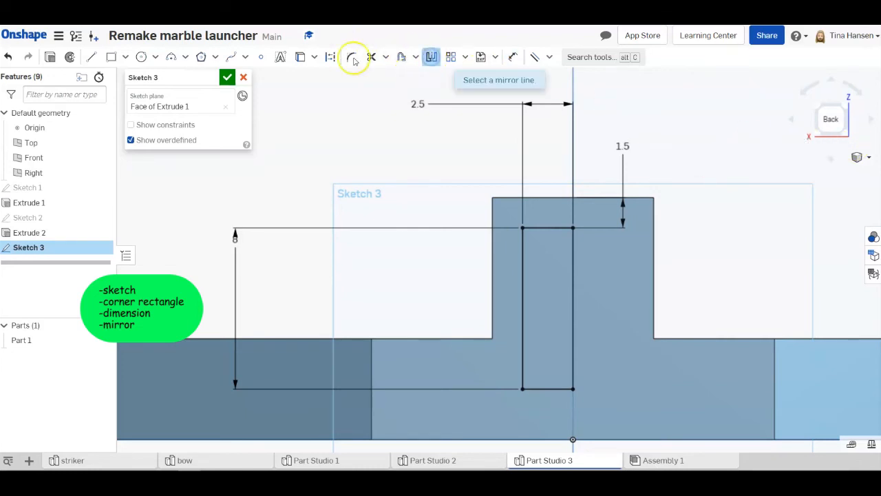
left_click(573, 263)
left_click(542, 227)
left_click(523, 262)
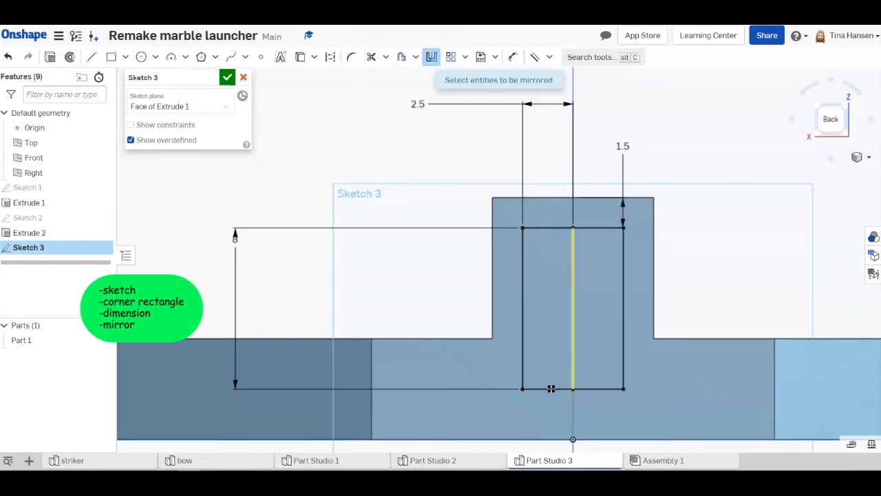
left_click(226, 77)
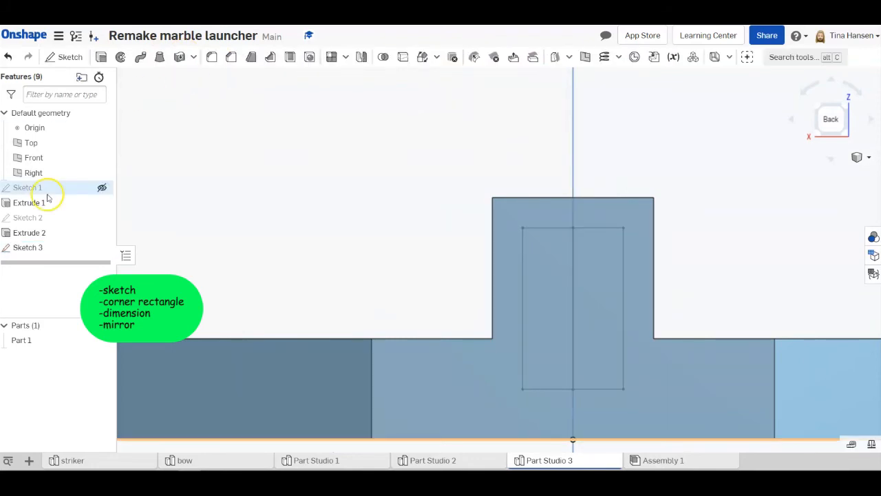
Cut the regions of Sketch 3 through all of the central block with a Remove extrude
left_click(101, 58)
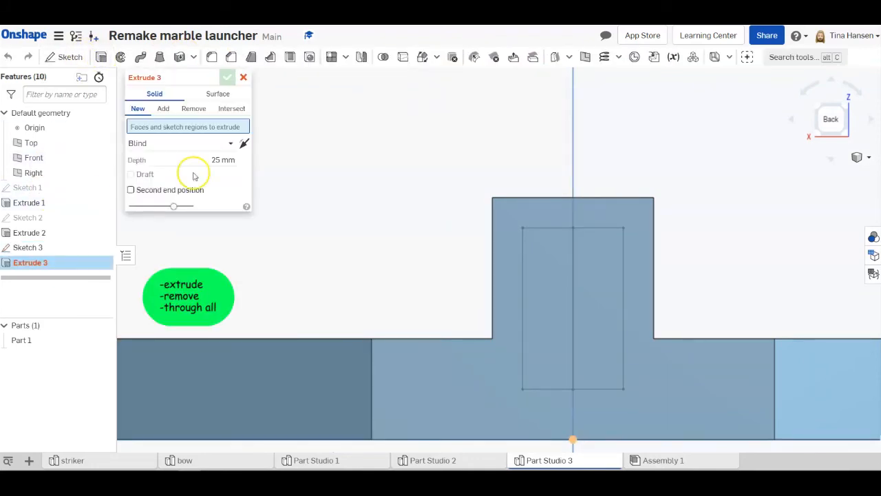
left_click(31, 247)
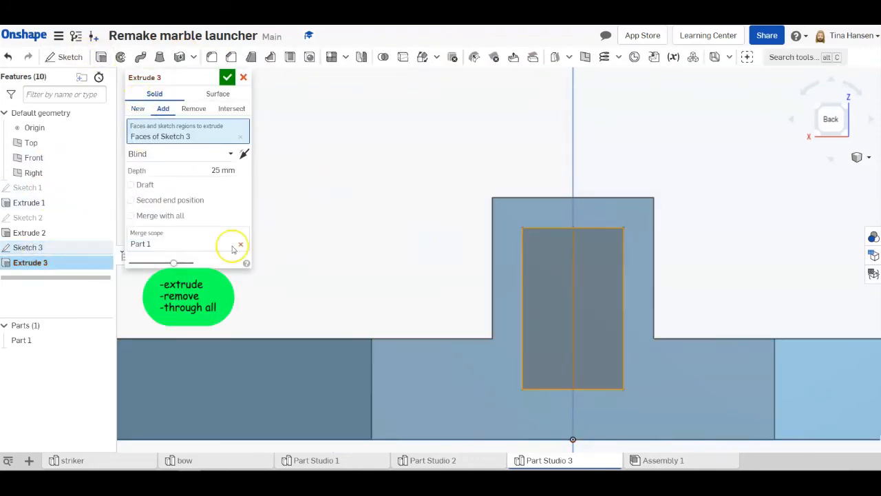
mouse_move(416, 277)
right_mouse_down()
mouse_move(317, 266)
mouse_move(493, 304)
mouse_move(218, 142)
right_mouse_up()
left_click(192, 108)
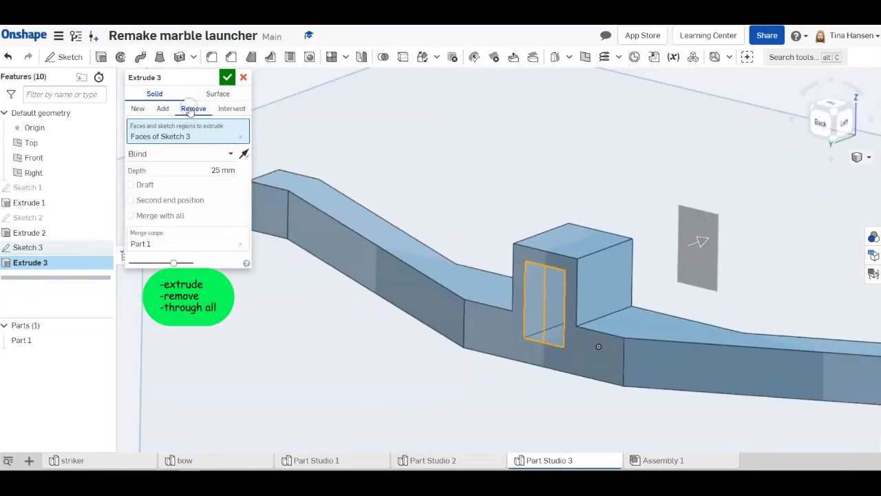
left_click(232, 152)
left_click(202, 259)
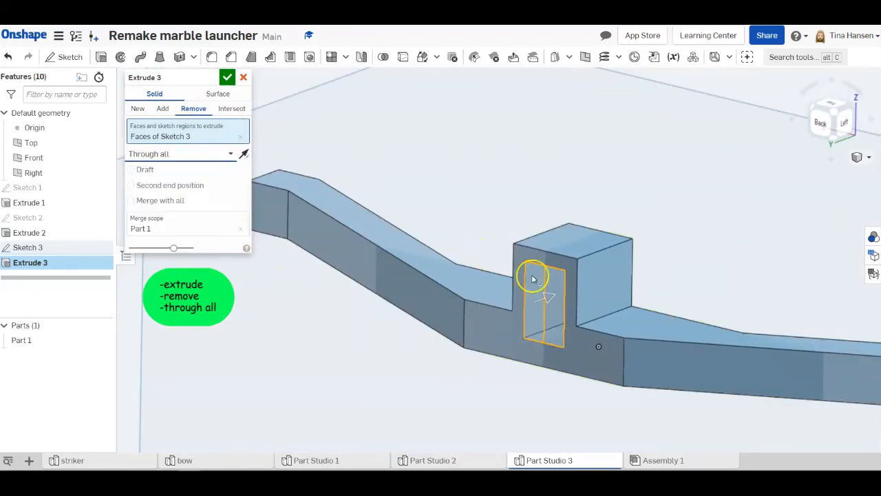
right_click_drag(668, 281, 719, 248)
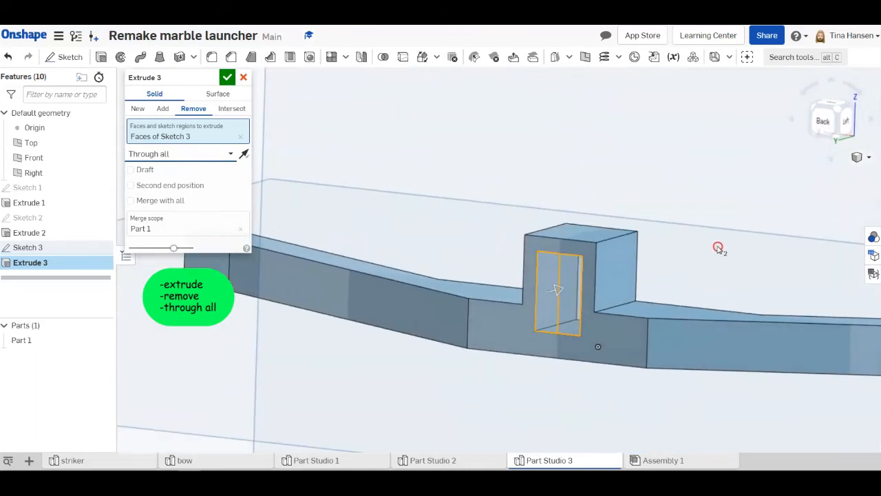
left_click(228, 78)
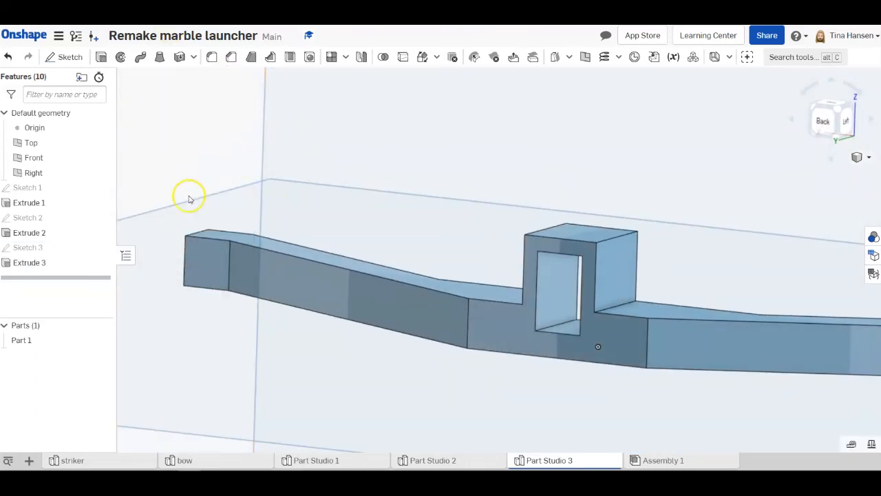
On the back face of one bow tip, sketch a corner rectangle about 5 mm wide and 10.5 mm tall from the face's lower outer corner
middle_click_drag(318, 278, 493, 283)
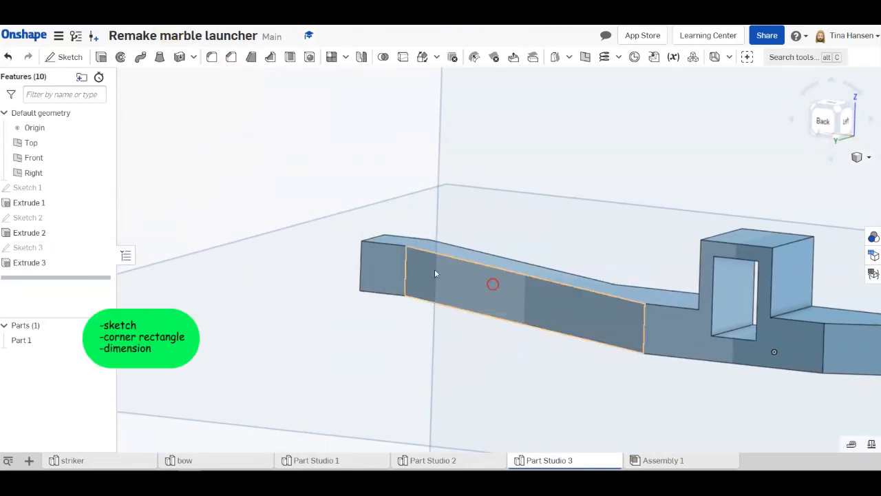
right_click_drag(435, 274, 450, 335)
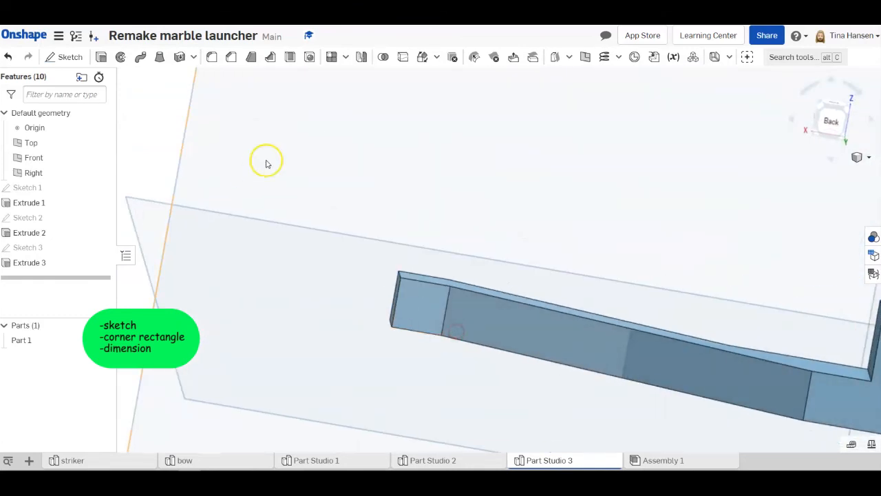
left_click(49, 57)
left_click(425, 305)
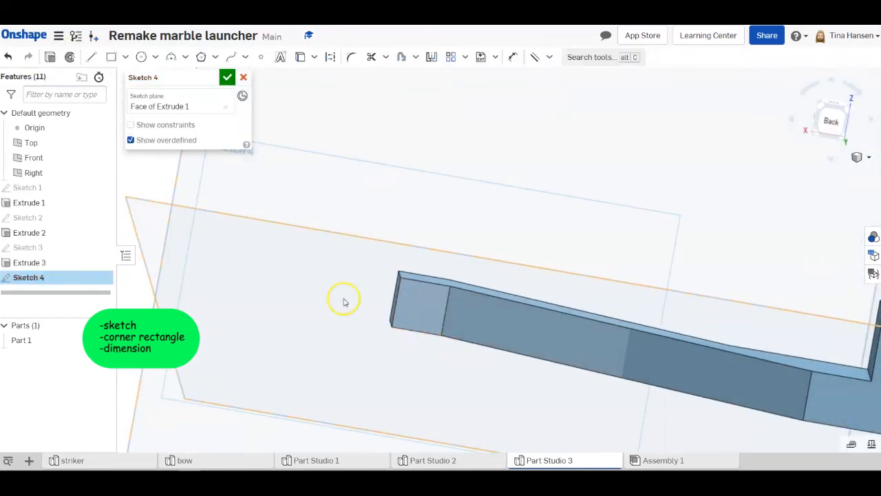
right_click(324, 295)
left_click(400, 459)
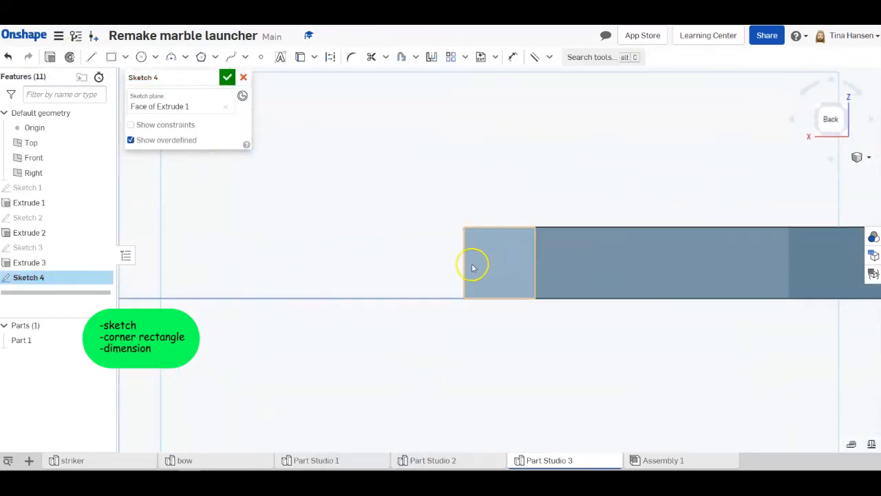
left_click(111, 56)
left_click(464, 298)
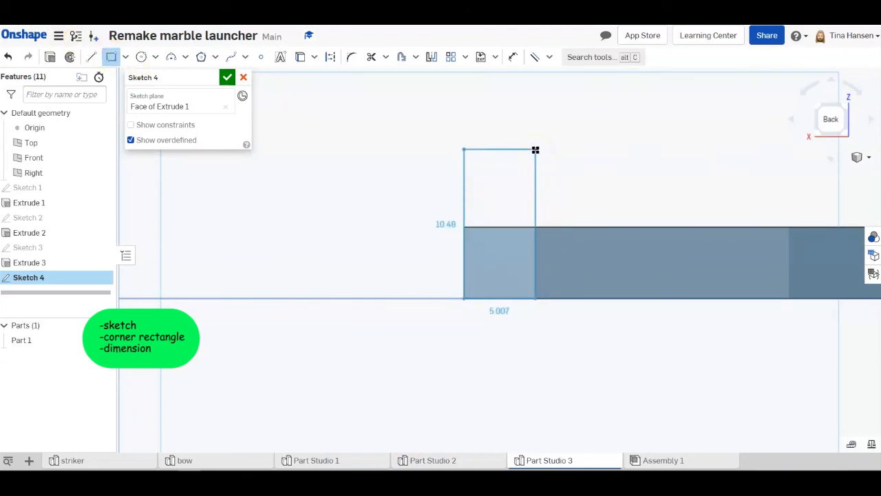
left_click(536, 150)
Dimension the bow tip rectangle to 5 mm wide and 10 mm high, and finish the sketch
left_click(513, 56)
left_click(491, 298)
left_click(505, 345)
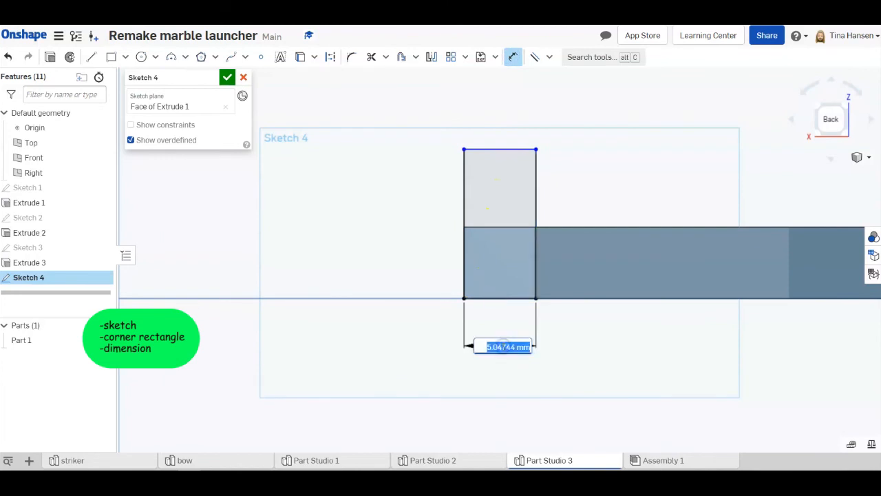
type("5")
key("Return")
left_click(464, 197)
left_click(379, 192)
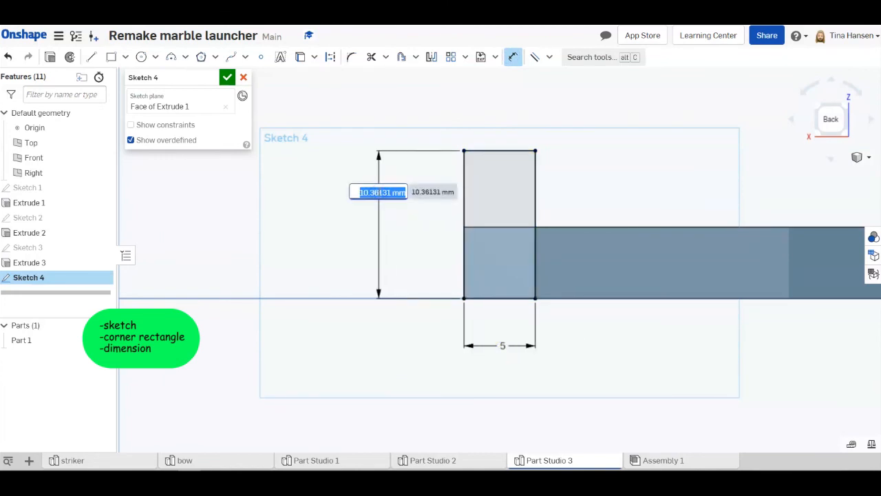
type("10")
key("Return")
left_click(227, 78)
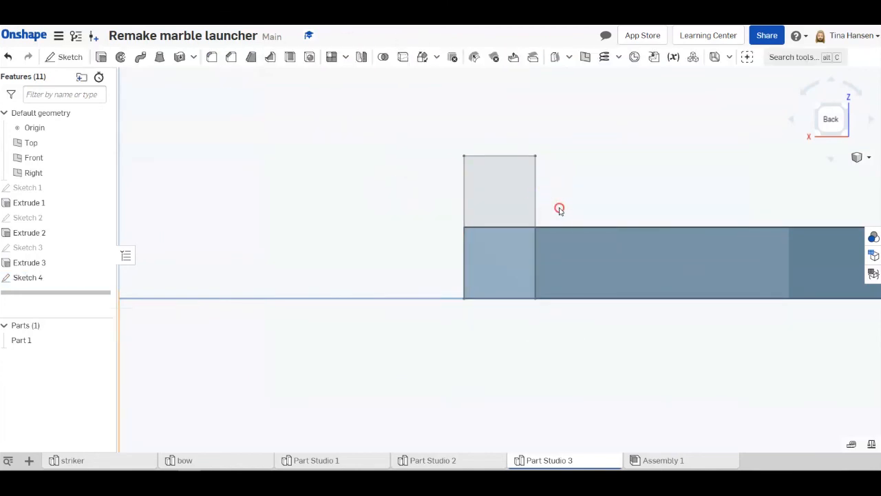
Extrude Sketch 4 at the bow tip by 5 mm as an Add, with the direction flipped toward the bow's body
mouse_move(559, 207)
right_mouse_down()
mouse_move(521, 208)
mouse_move(503, 227)
right_mouse_up()
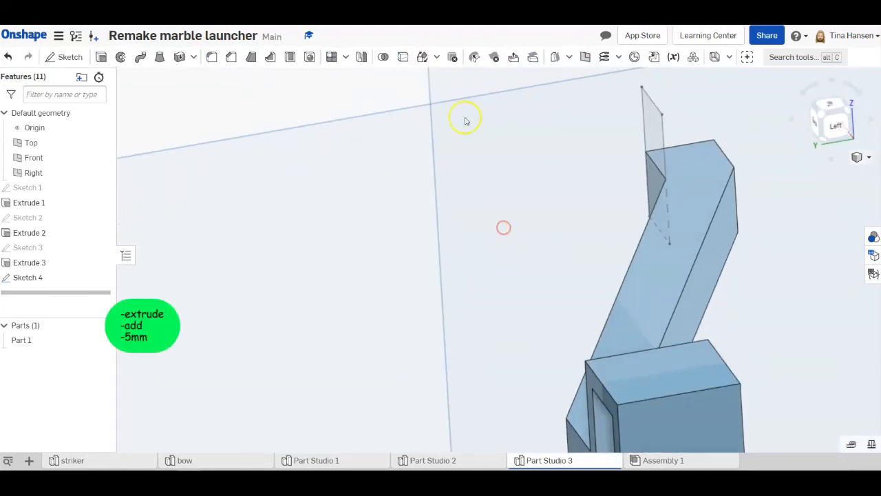
left_click(101, 57)
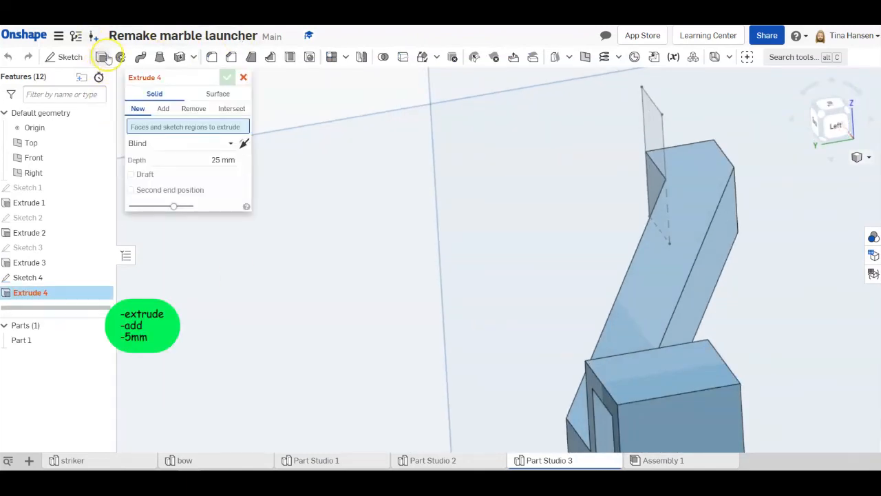
left_click(163, 108)
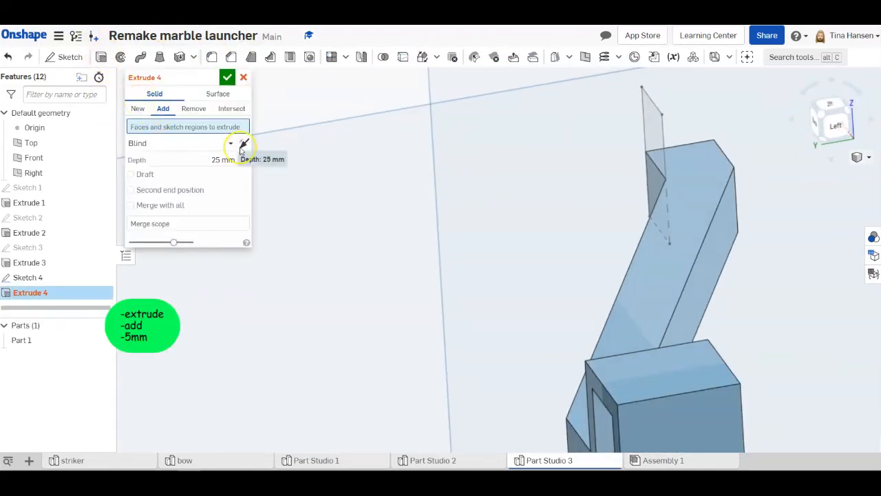
left_click(25, 279)
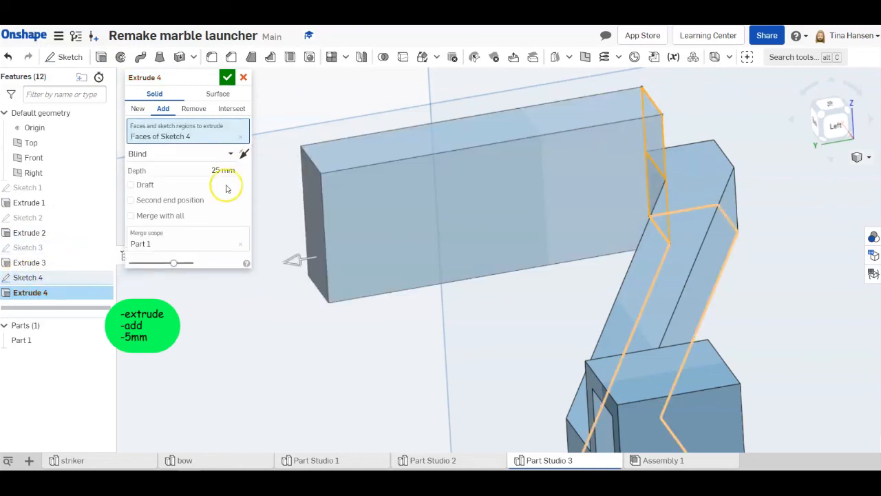
left_click(210, 170)
type("5")
key("Return")
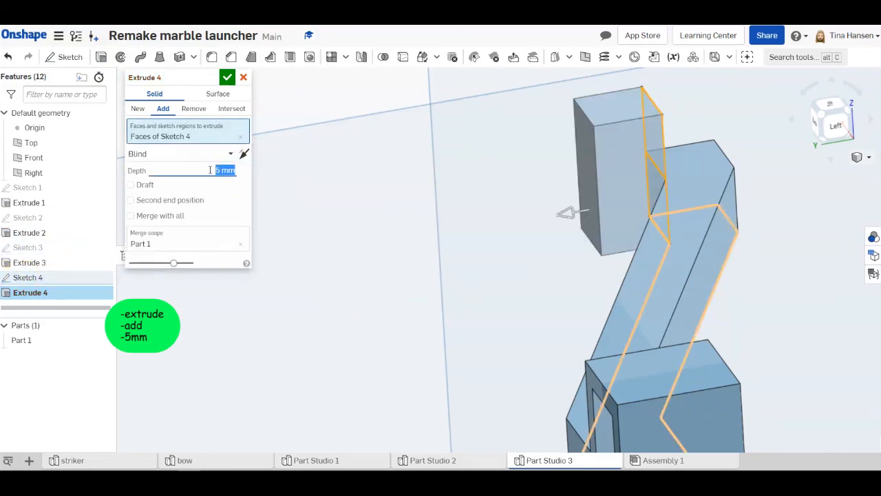
left_click(244, 154)
right_click_drag(590, 199, 624, 193)
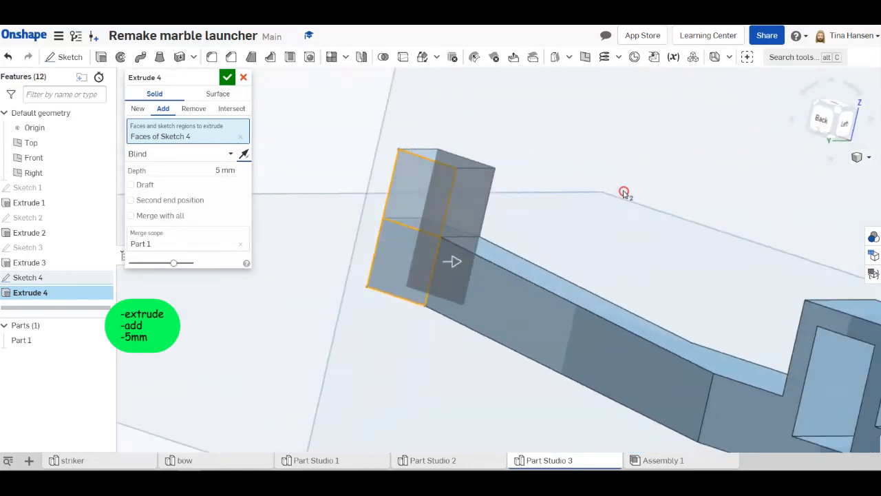
left_click(227, 76)
scroll(584, 278, "down", 3)
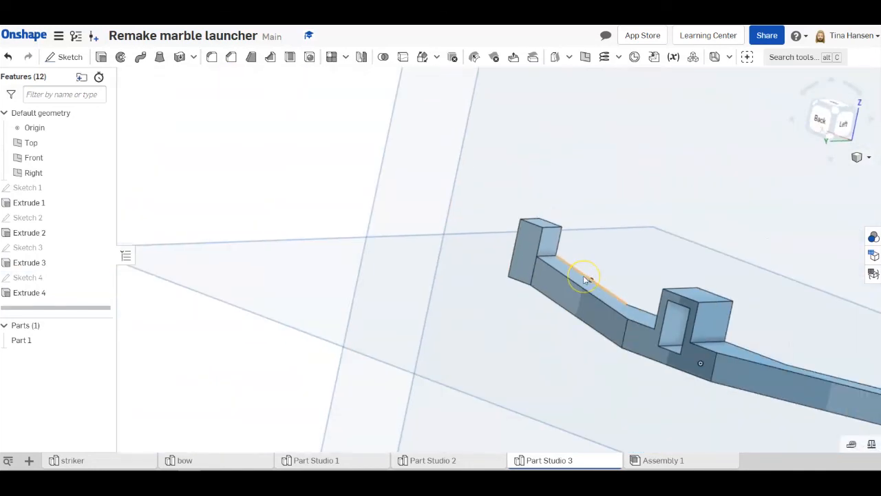
On the front face of the other bow tip, sketch a corner rectangle from the lower outer corner, spanning the tip's width and rising above it
scroll(585, 278, "down", 3)
mouse_move(735, 341)
right_mouse_down()
mouse_move(634, 365)
mouse_move(637, 346)
mouse_move(457, 238)
right_mouse_up()
left_click(66, 56)
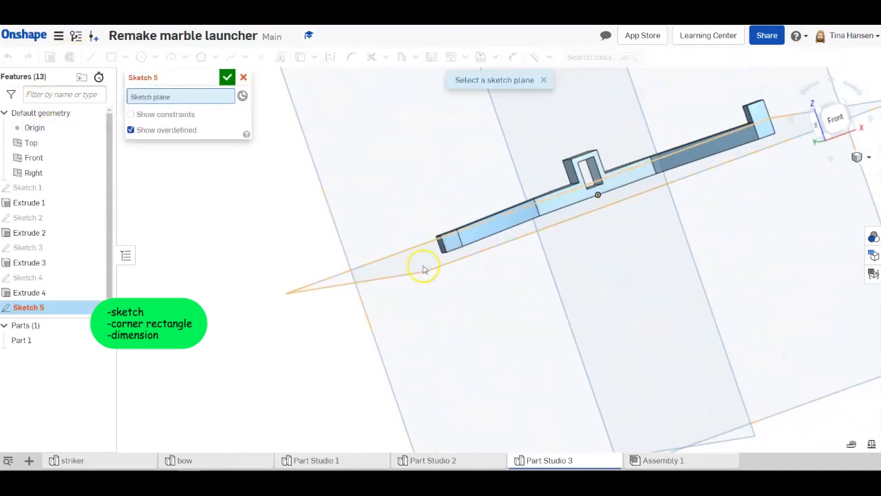
left_click(451, 241)
right_click(459, 299)
left_click(496, 451)
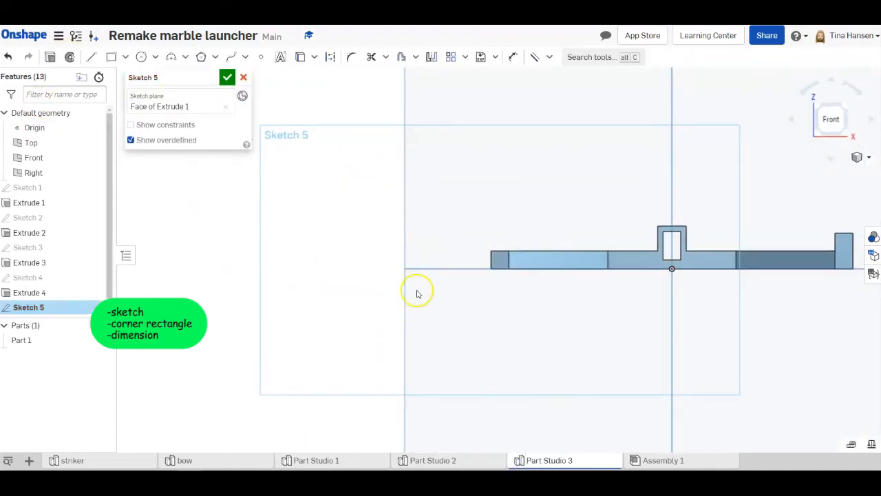
scroll(503, 255, "up", 5)
left_click(111, 57)
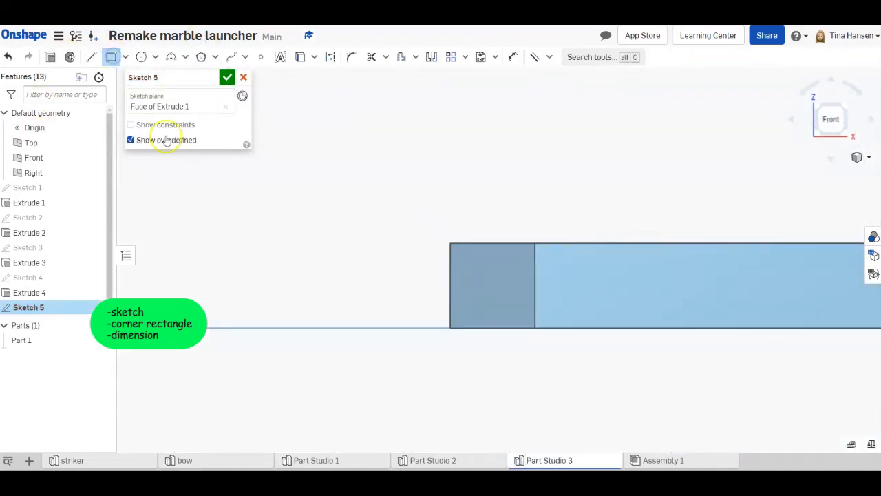
left_click(449, 327)
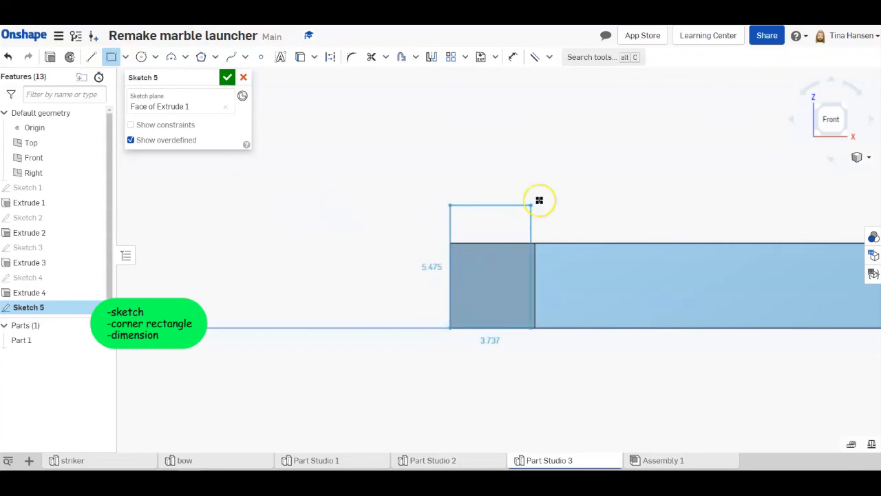
left_click(535, 119)
Dimension the second tip's rectangle to 5 mm wide and 10 mm high, and finish the sketch
left_click(513, 57)
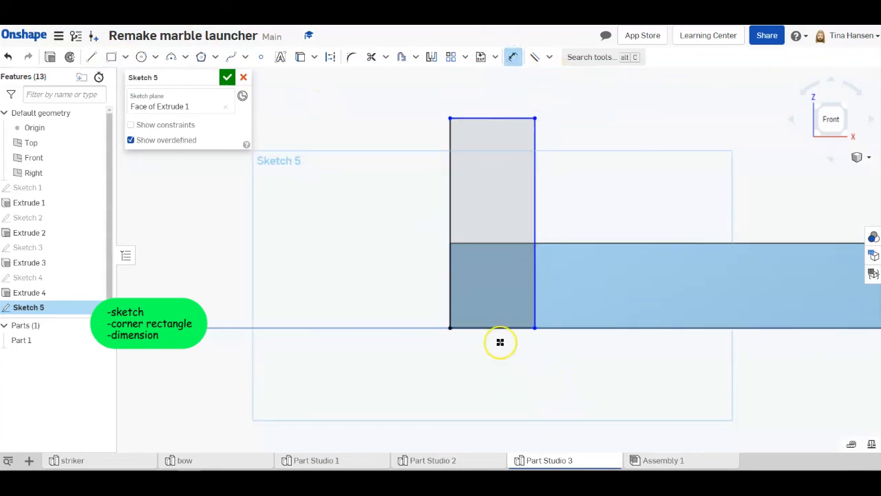
left_click(494, 328)
left_click(495, 388)
type("5")
key("Return")
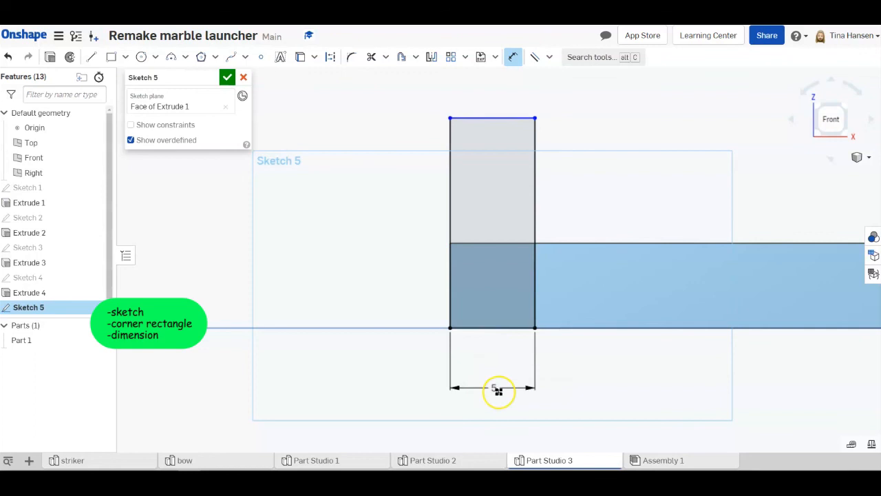
left_click(450, 187)
left_click(328, 189)
type("10")
key("Return")
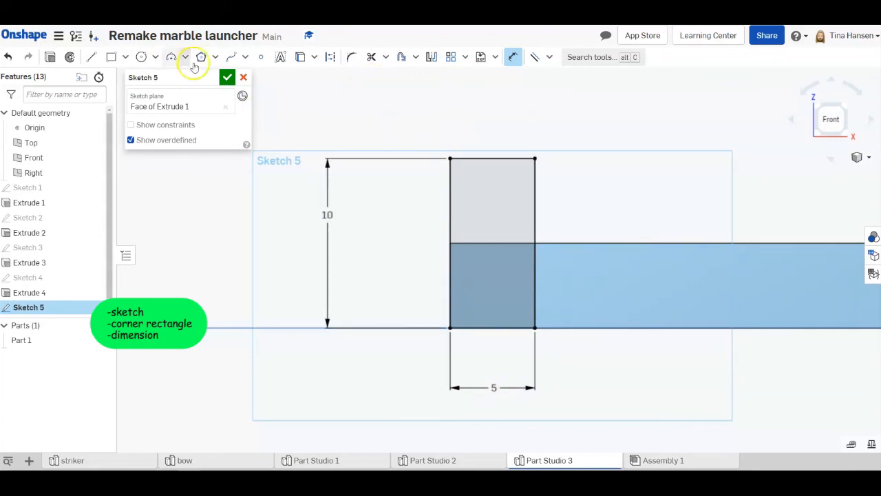
left_click(227, 77)
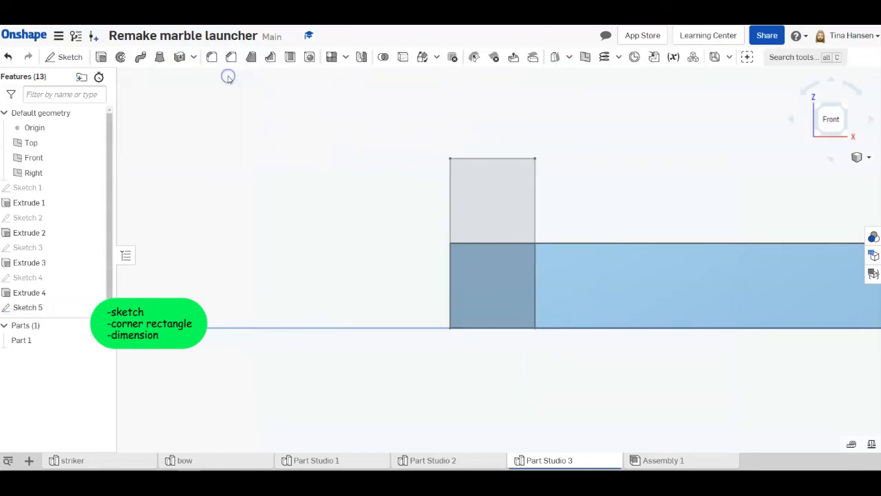
Extrude Sketch 5 by 5 mm as an Add into the bow to form the second tip's raised block
left_click(101, 57)
left_click(34, 287)
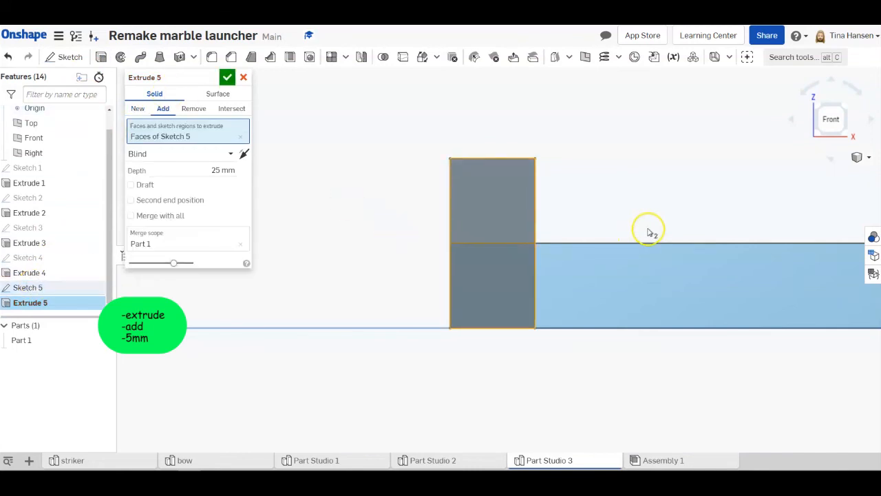
mouse_move(650, 229)
right_mouse_down()
mouse_move(576, 277)
mouse_move(549, 278)
right_mouse_up()
left_click(226, 171)
type("5")
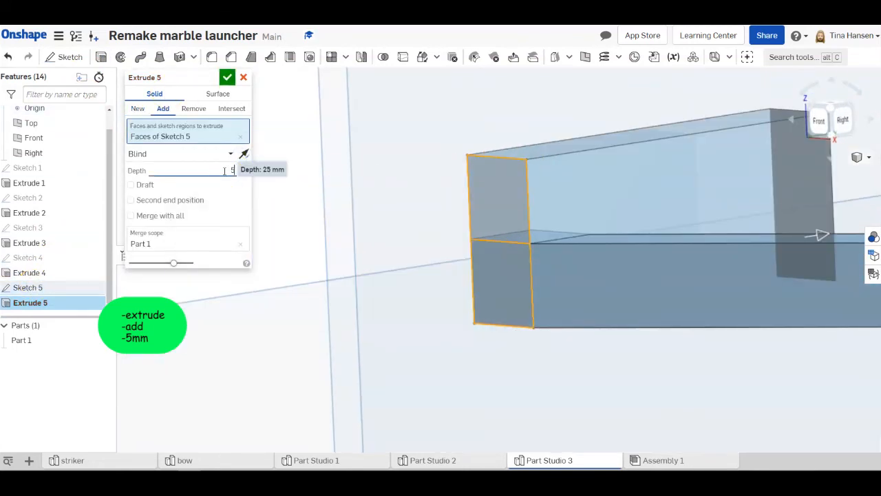
key("Return")
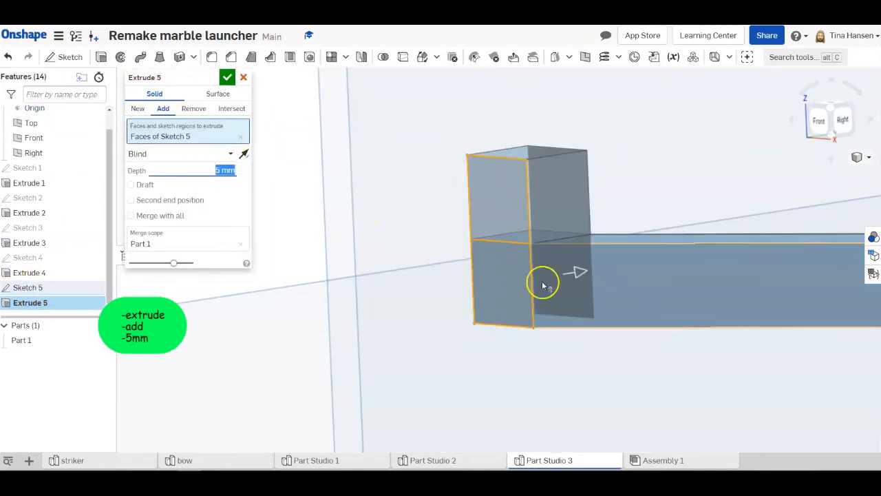
left_click(227, 77)
scroll(597, 233, "down", 5)
scroll(599, 248, "down", 3)
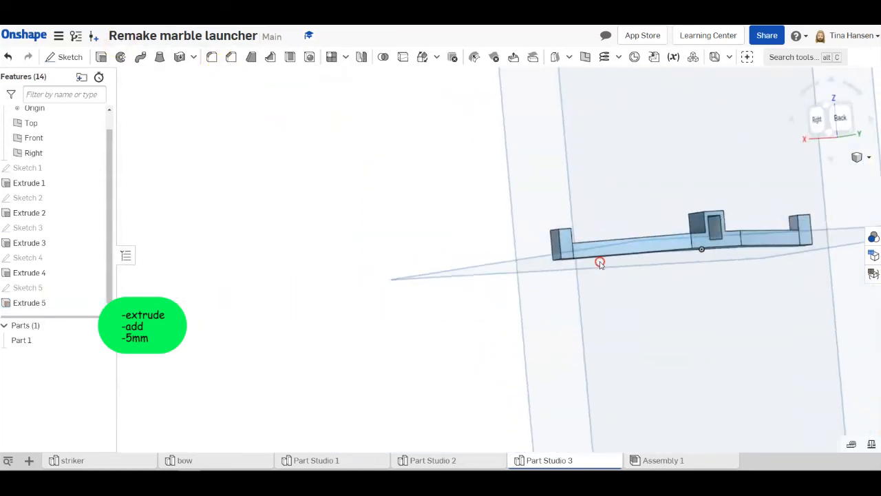
right_click_drag(600, 262, 543, 291)
scroll(642, 235, "up", 4)
middle_click_drag(642, 236, 504, 234)
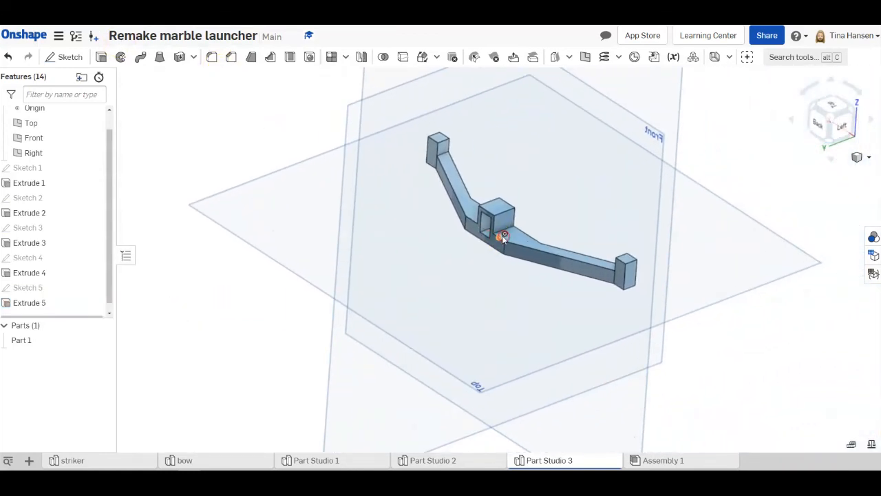